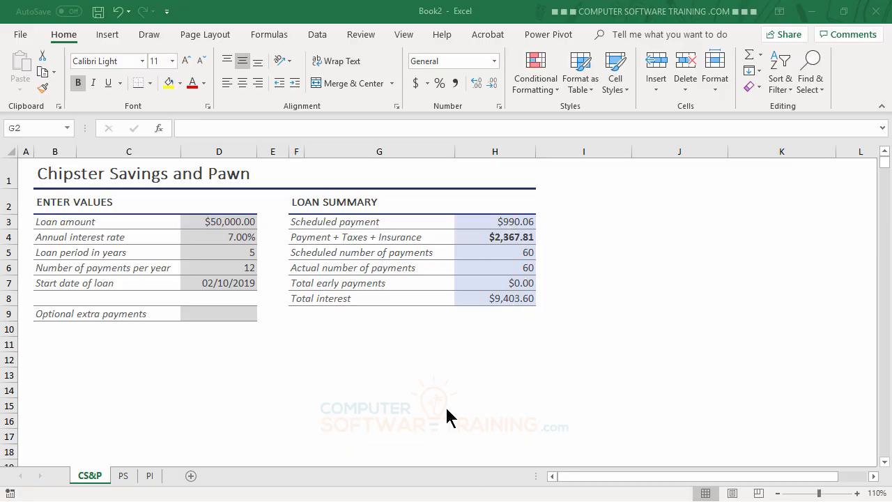
- Set the loan amount to 35000
{"action": "left_click", "coordinate": [215, 223]}
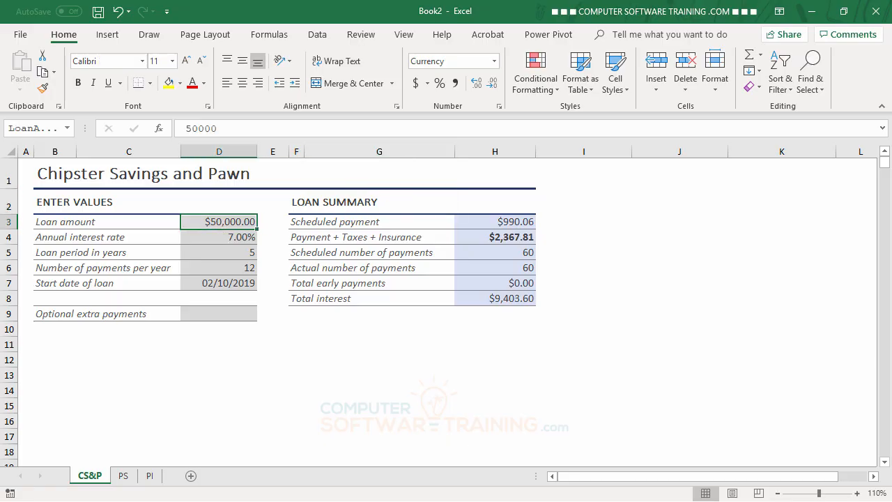
{"action": "type", "text": "35"}
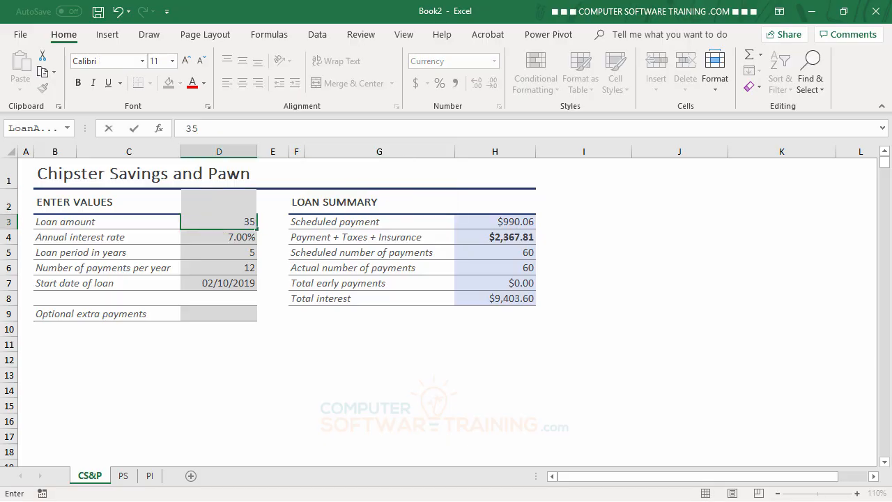
{"action": "type", "text": "000"}
{"action": "key", "text": "Return"}
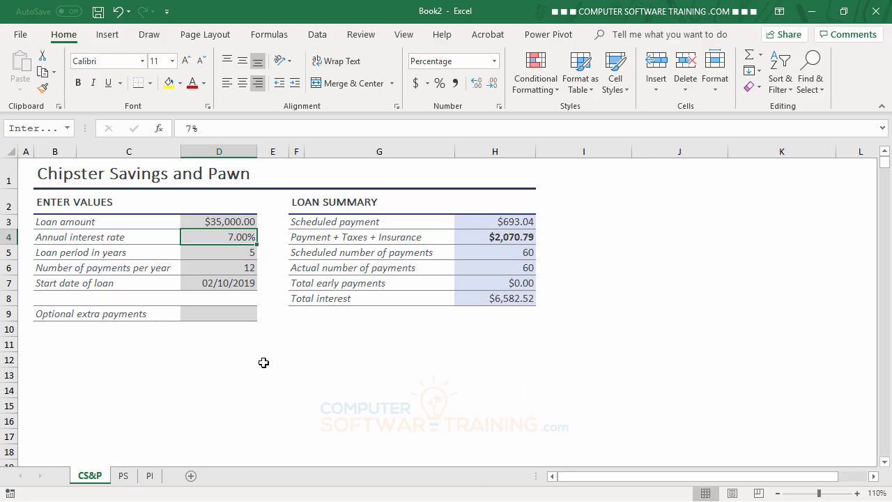
{"action": "left_click", "coordinate": [220, 314]}
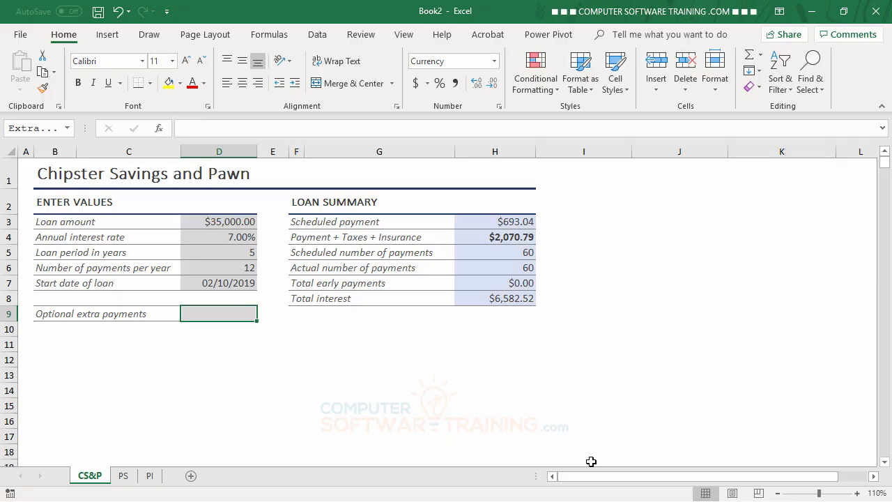
{"action": "left_click", "coordinate": [514, 222]}
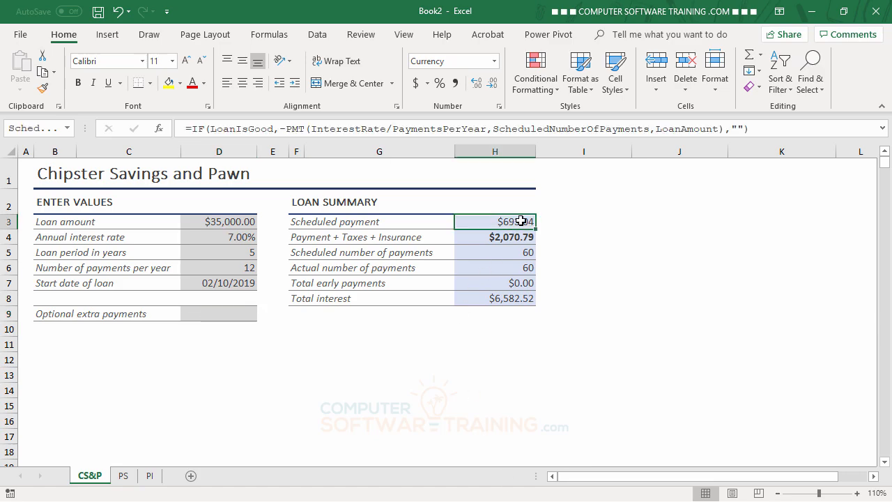
{"action": "left_click", "coordinate": [216, 223]}
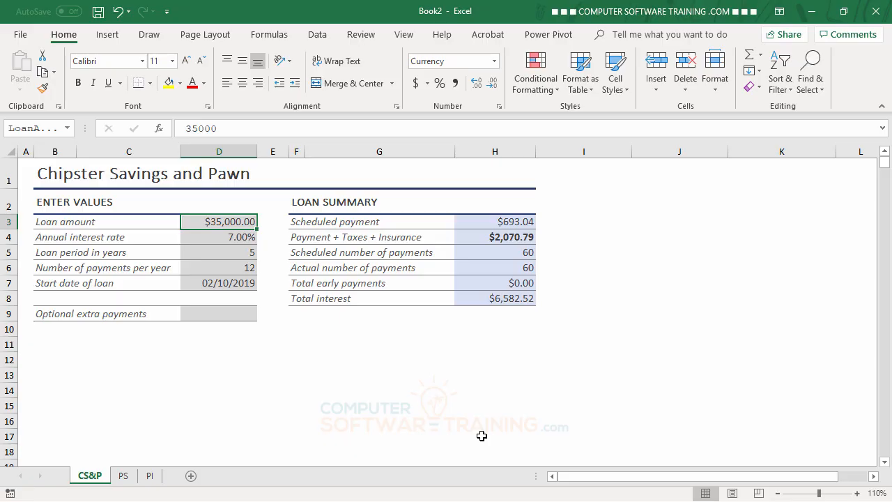
- Run Goal Seek to bring the scheduled payment in H3 to 400 by changing the loan amount in D3, and keep the solution
{"action": "left_click", "coordinate": [502, 222]}
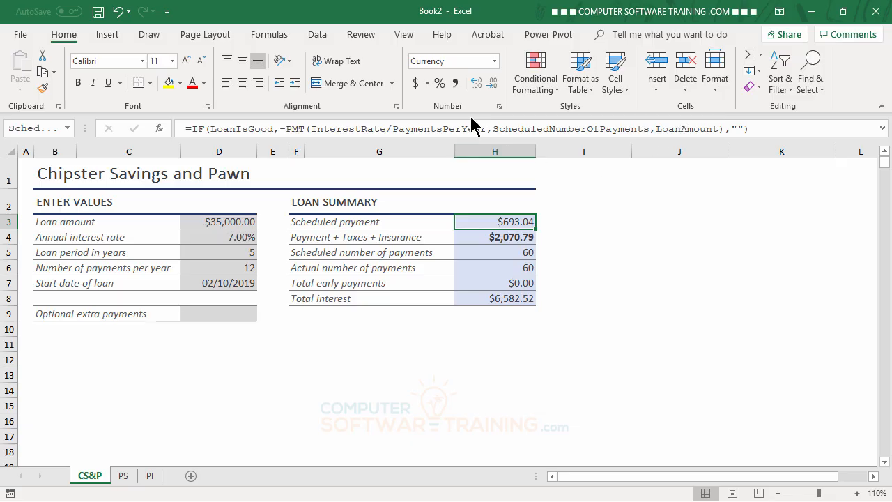
{"action": "left_click", "coordinate": [318, 36]}
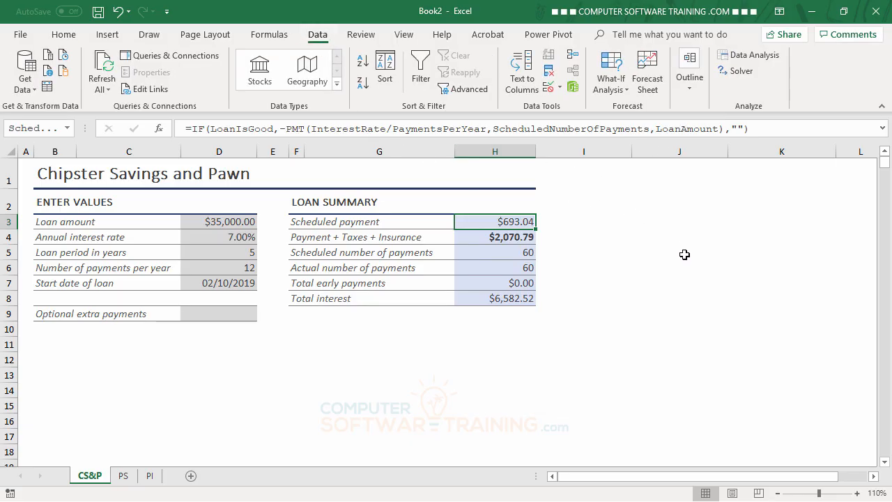
{"action": "left_click", "coordinate": [615, 91]}
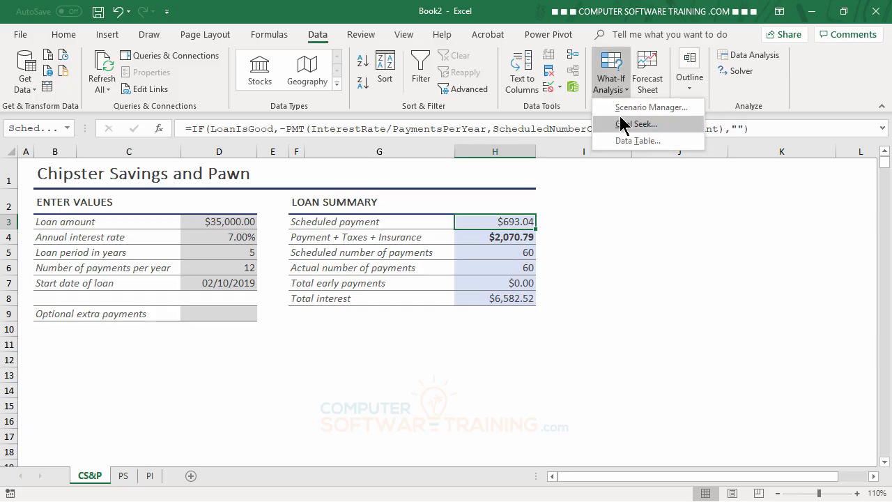
{"action": "left_click", "coordinate": [642, 126]}
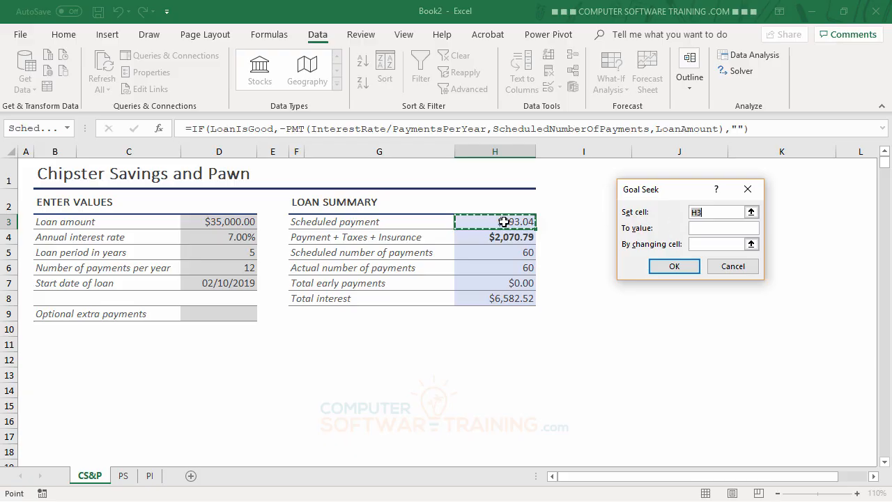
{"action": "left_click", "coordinate": [701, 228]}
{"action": "type", "text": "400"}
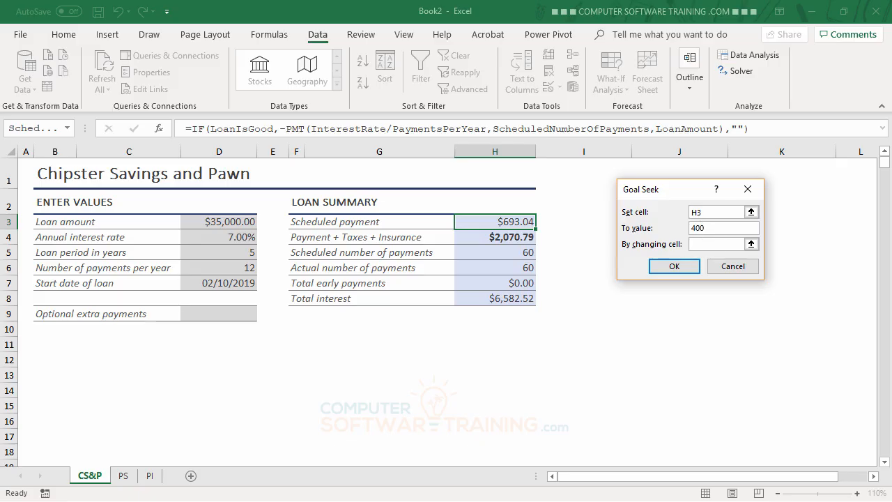
{"action": "left_click", "coordinate": [702, 244]}
{"action": "left_click", "coordinate": [209, 221]}
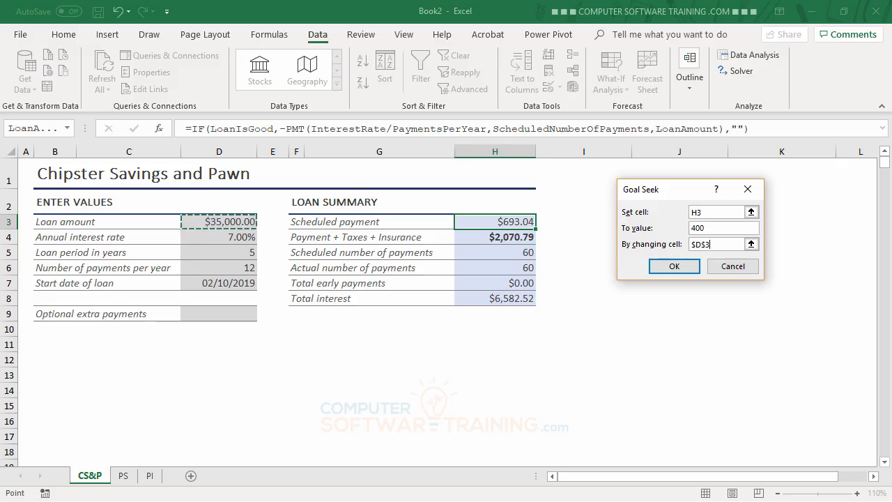
{"action": "left_click", "coordinate": [674, 267]}
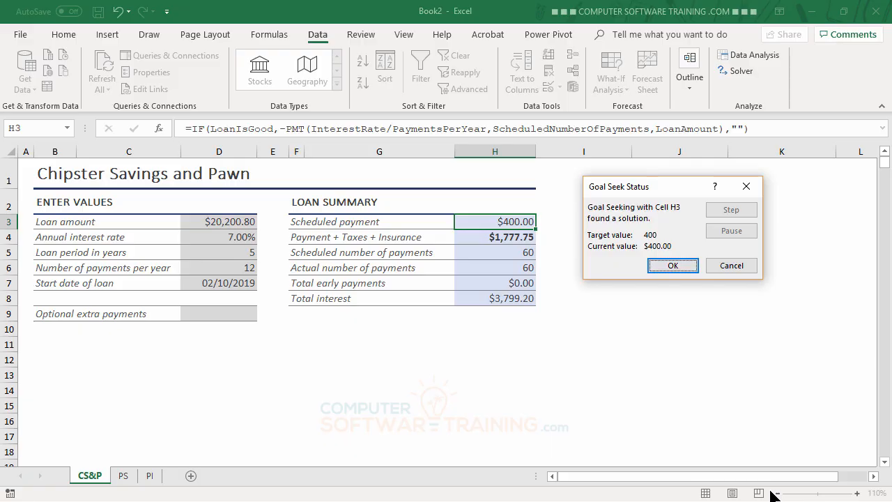
{"action": "left_click", "coordinate": [674, 267]}
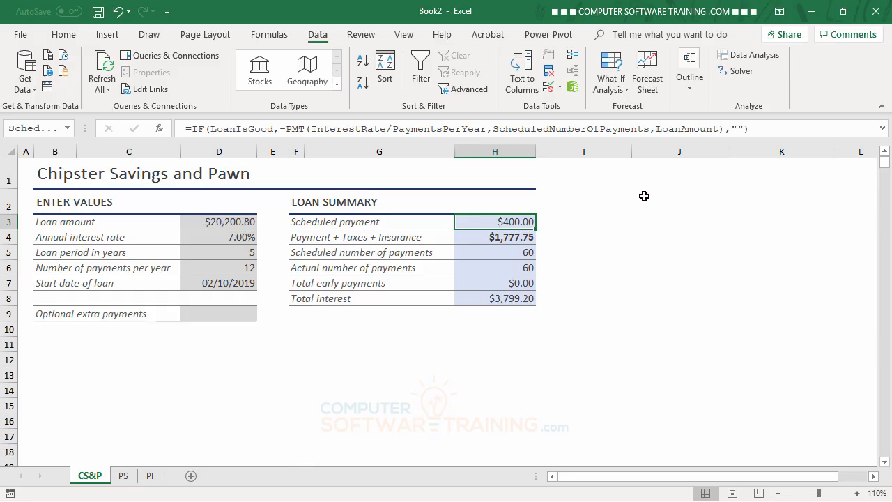
- Run Goal Seek on the scheduled payment in H3 with a target of 650 by changing loan amount cell D3, and accept the solution
{"action": "left_click", "coordinate": [614, 97]}
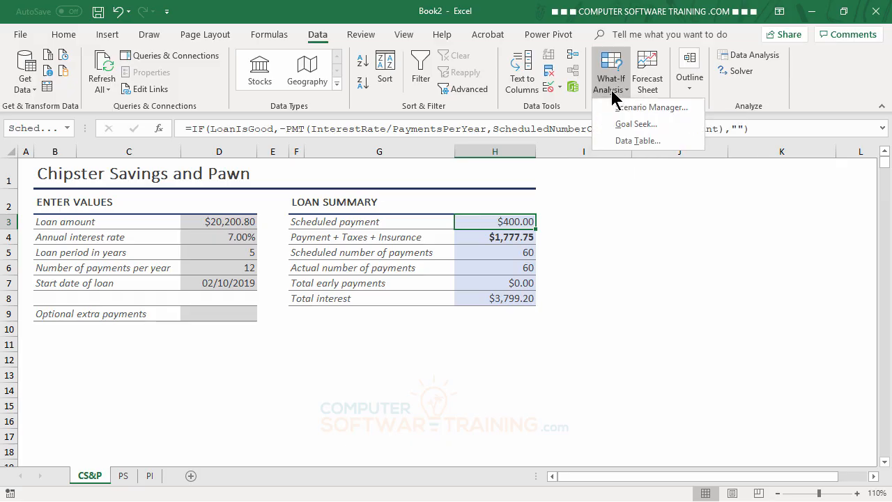
{"action": "left_click", "coordinate": [635, 124]}
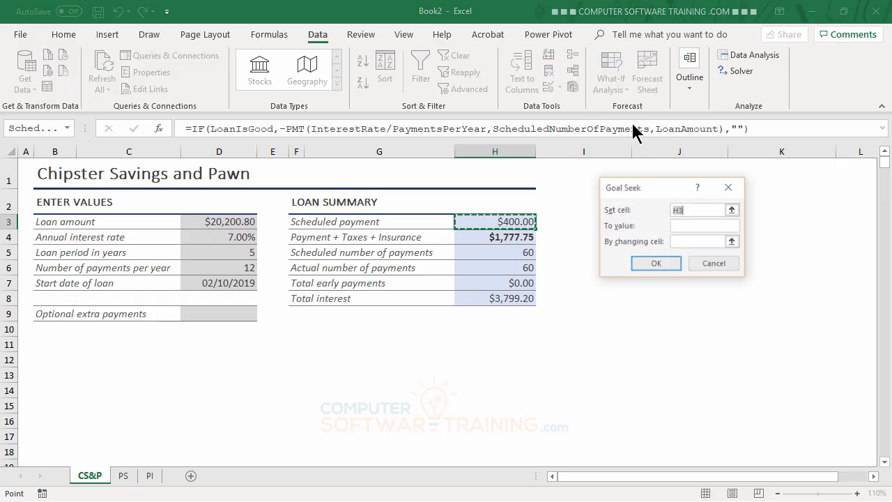
{"action": "left_click_drag", "start_coordinate": [655, 197], "coordinate": [673, 222]}
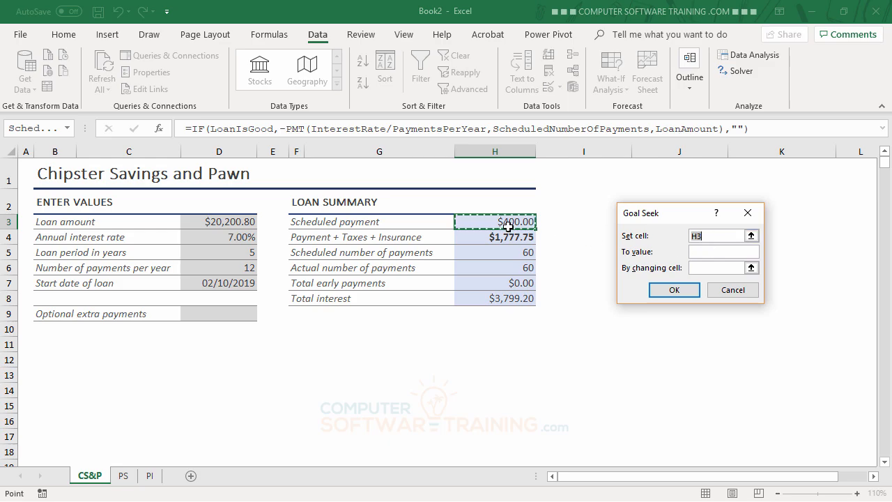
{"action": "left_click", "coordinate": [711, 251]}
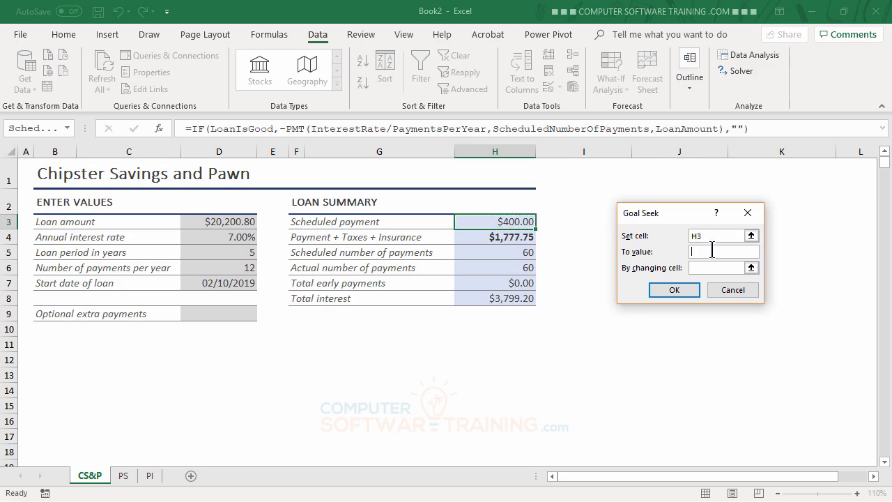
{"action": "type", "text": "650"}
{"action": "left_click", "coordinate": [705, 269]}
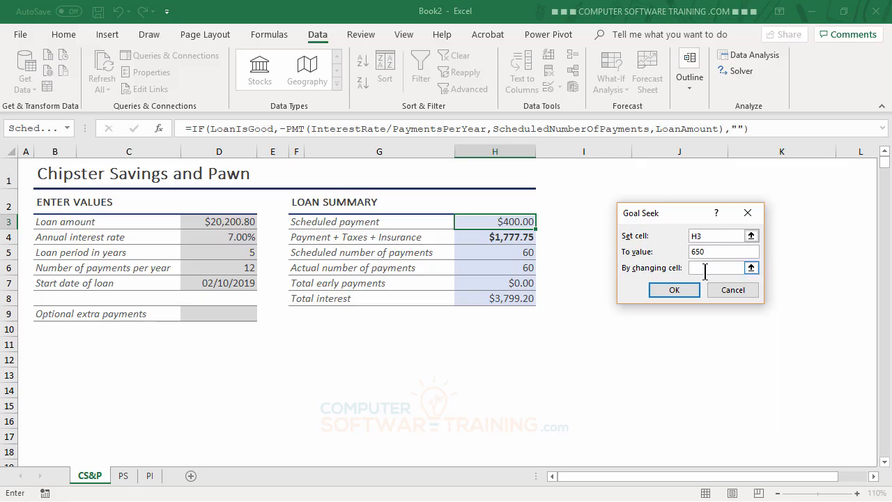
{"action": "left_click", "coordinate": [220, 222]}
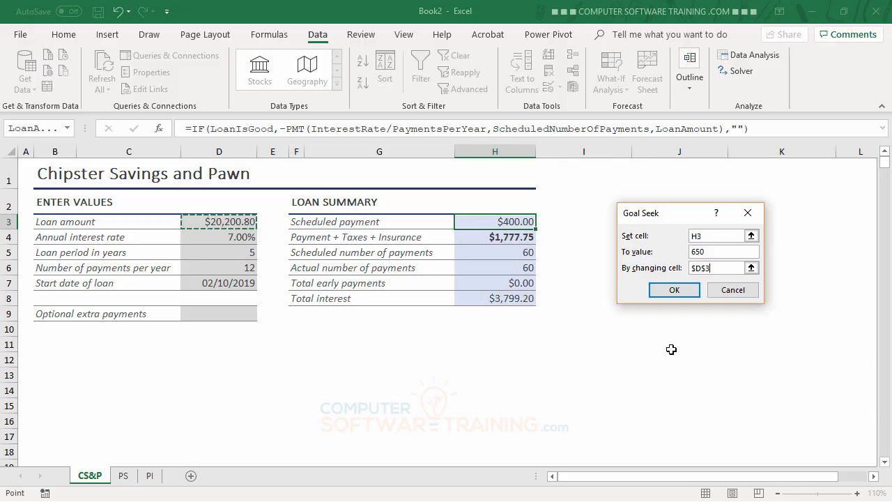
{"action": "left_click", "coordinate": [674, 292]}
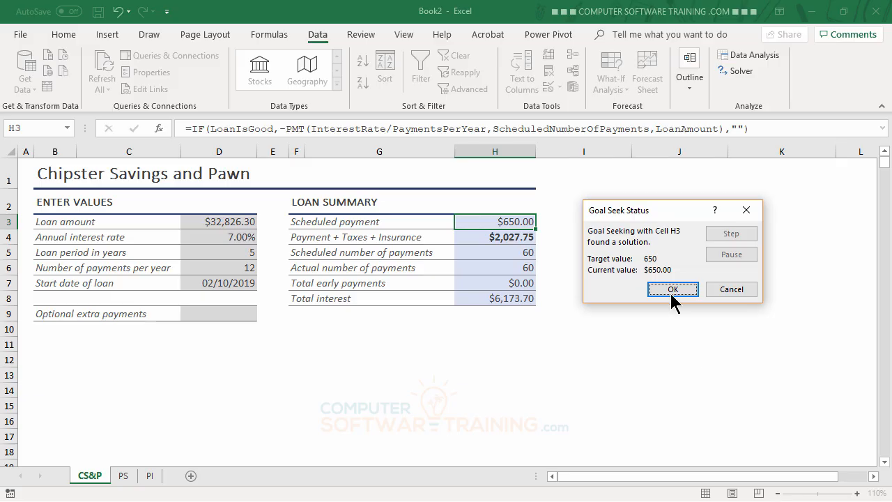
{"action": "left_click", "coordinate": [669, 288]}
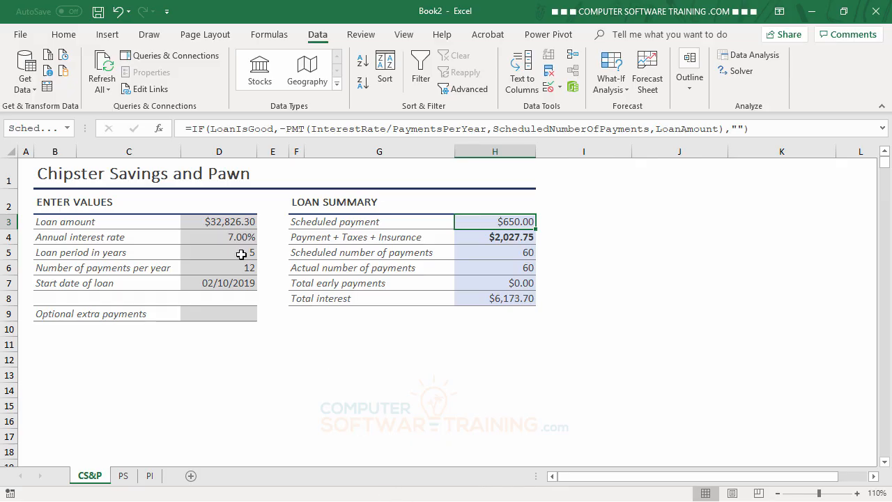
- Set the loan amount in D3 to 750000
{"action": "left_click", "coordinate": [216, 227]}
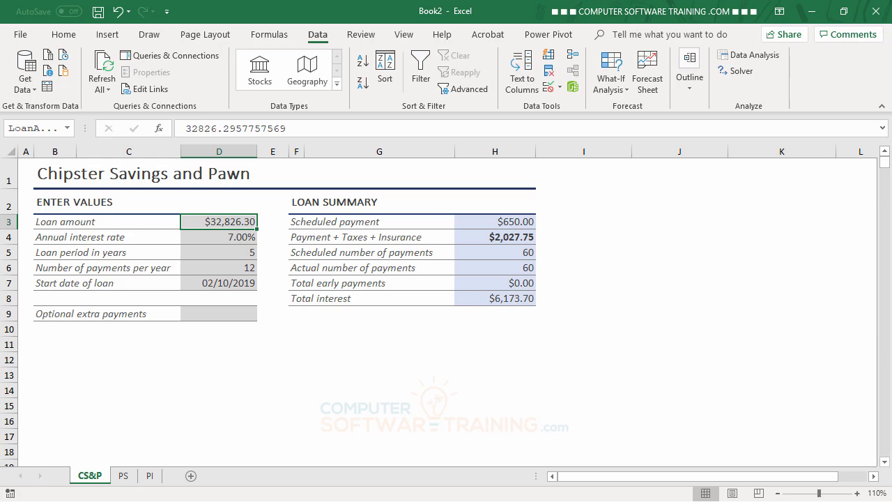
{"action": "type", "text": "75"}
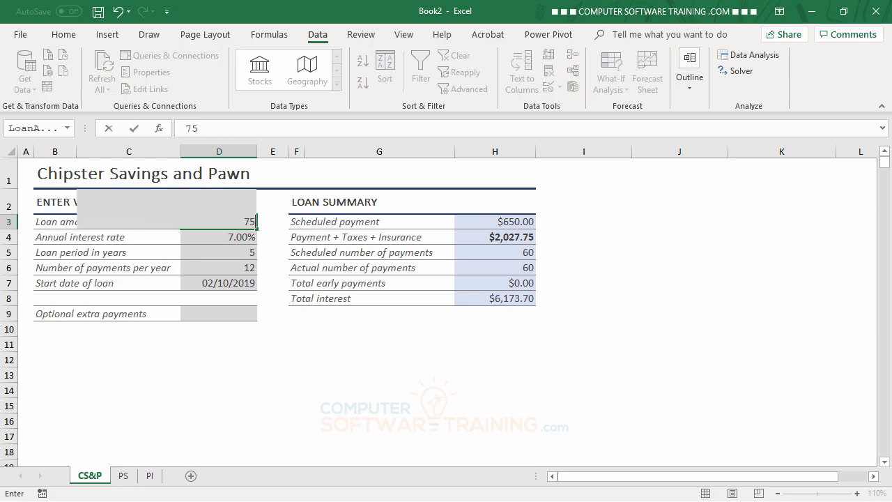
{"action": "type", "text": "0000"}
{"action": "key", "text": "Return"}
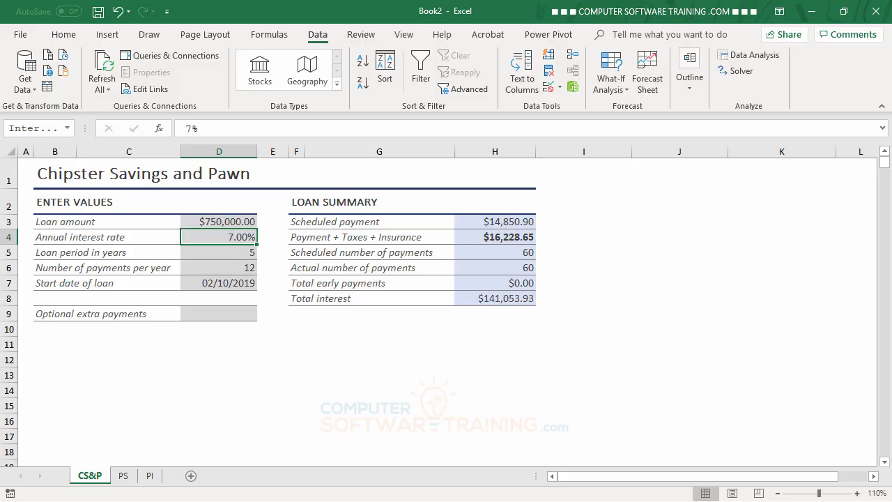
- Set the annual interest rate to 4.5% and the loan period to 30 years
{"action": "type", "text": "4.5"}
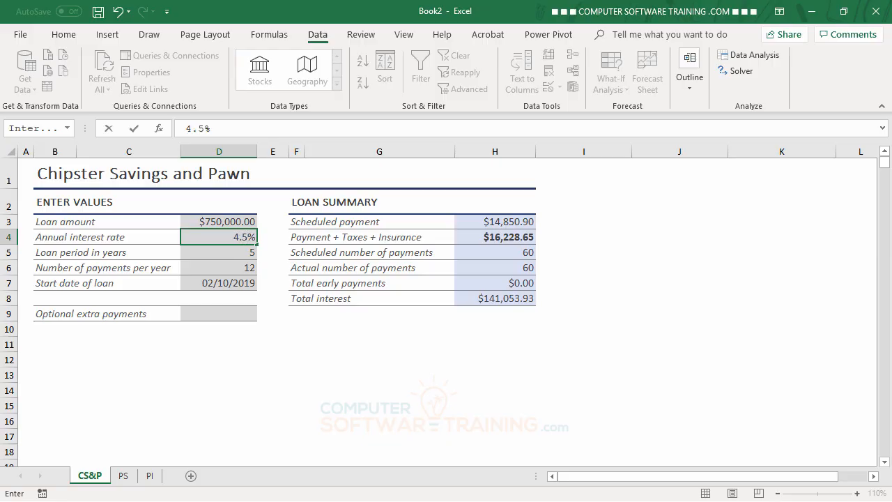
{"action": "key", "text": "Return"}
{"action": "type", "text": "30"}
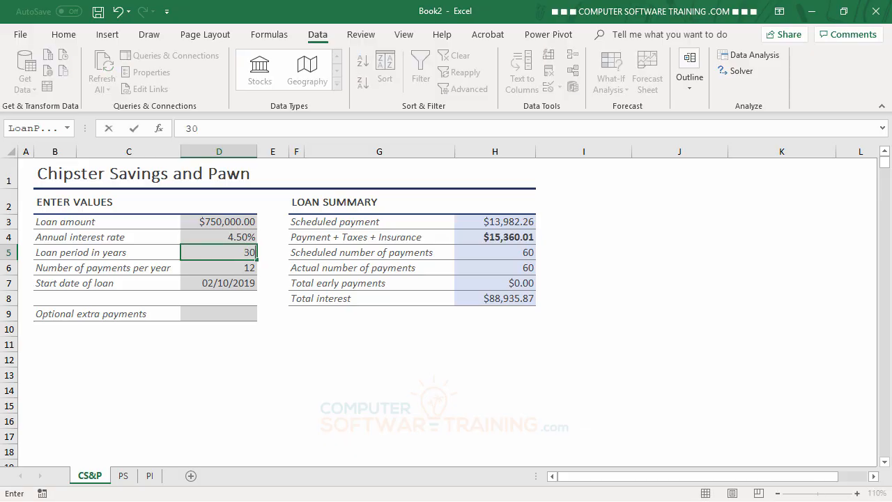
{"action": "key", "text": "Return"}
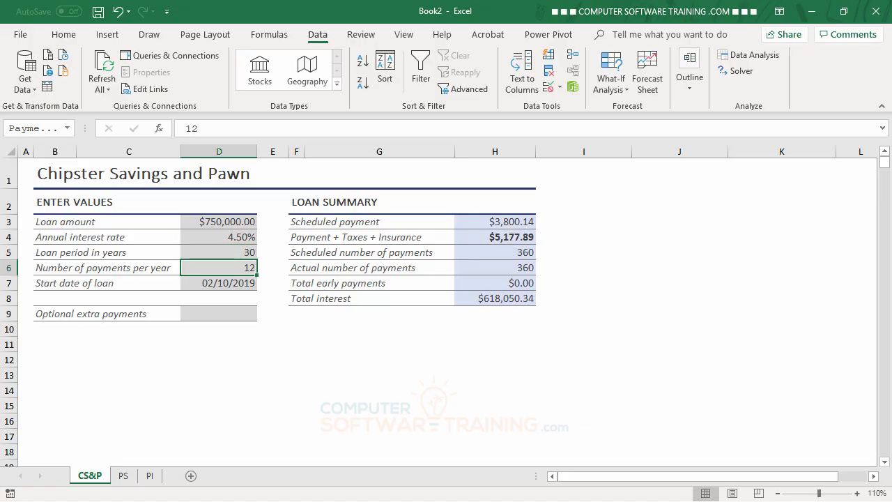
{"action": "left_click", "coordinate": [514, 221]}
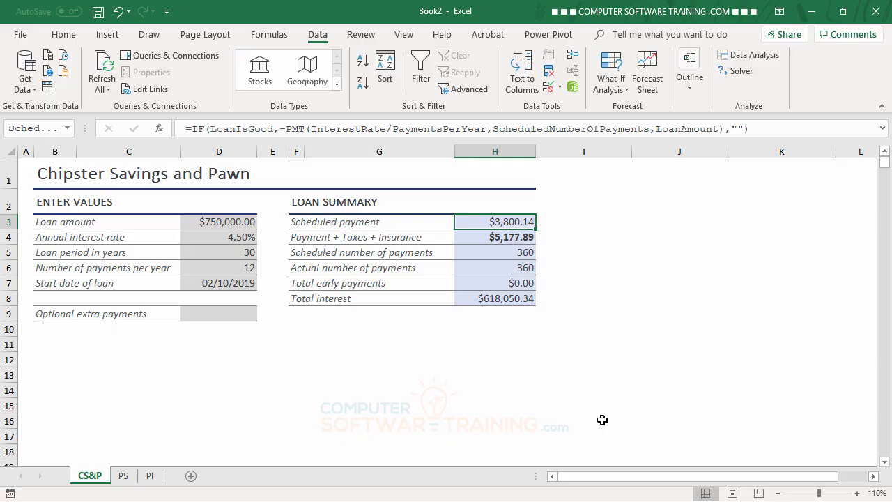
{"action": "left_click", "coordinate": [506, 300]}
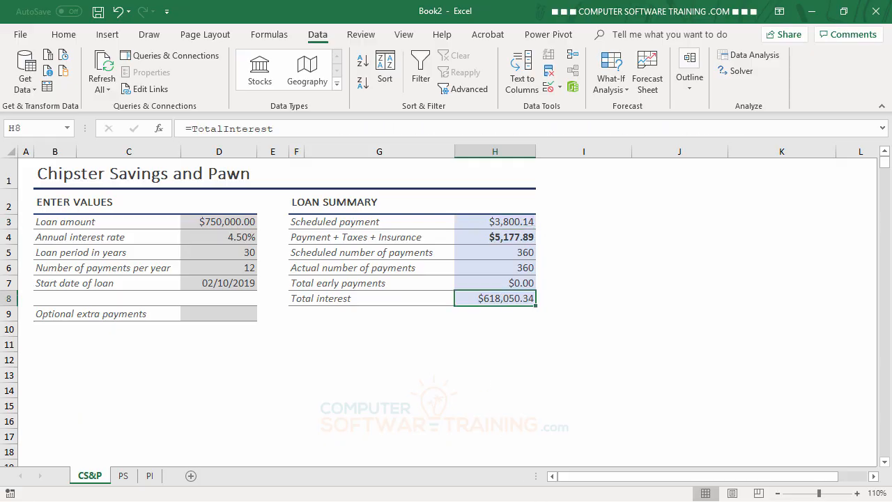
- Run Goal Seek to bring the actual number of payments in H6 to 180 by changing optional extra payments in D9, and accept the solution
{"action": "left_click", "coordinate": [514, 220]}
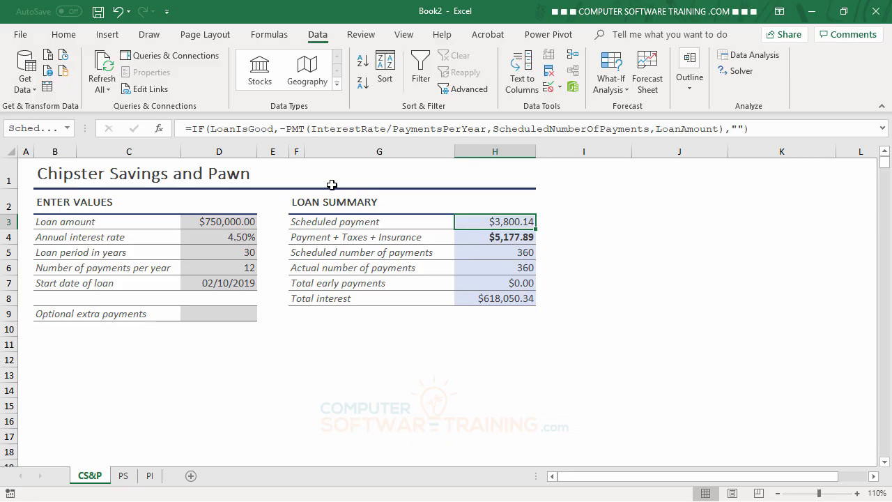
{"action": "left_click", "coordinate": [610, 89]}
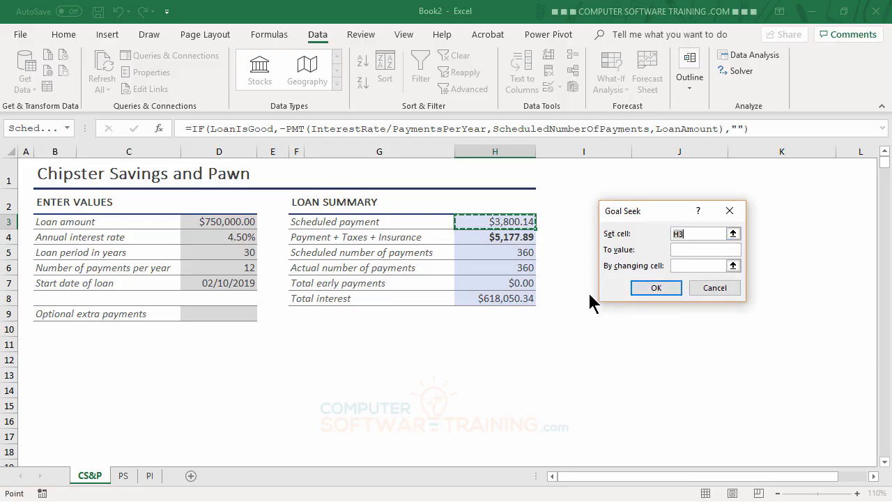
{"action": "left_click", "coordinate": [525, 267]}
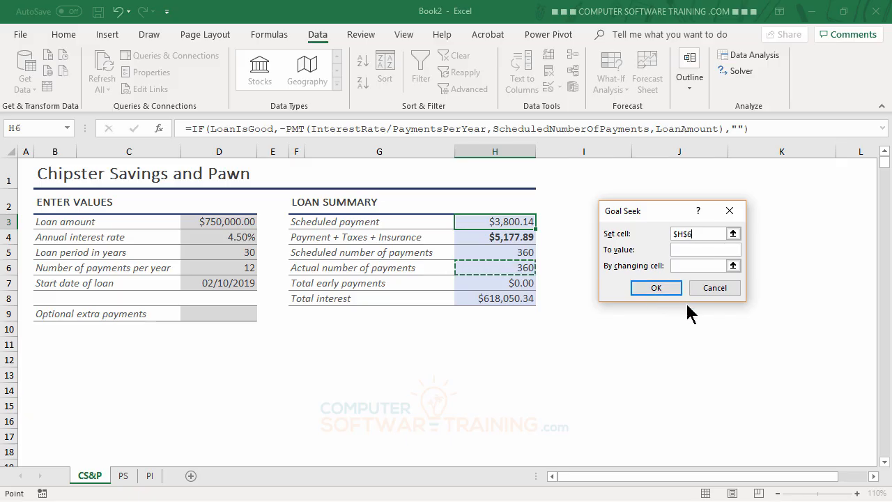
{"action": "left_click", "coordinate": [693, 249]}
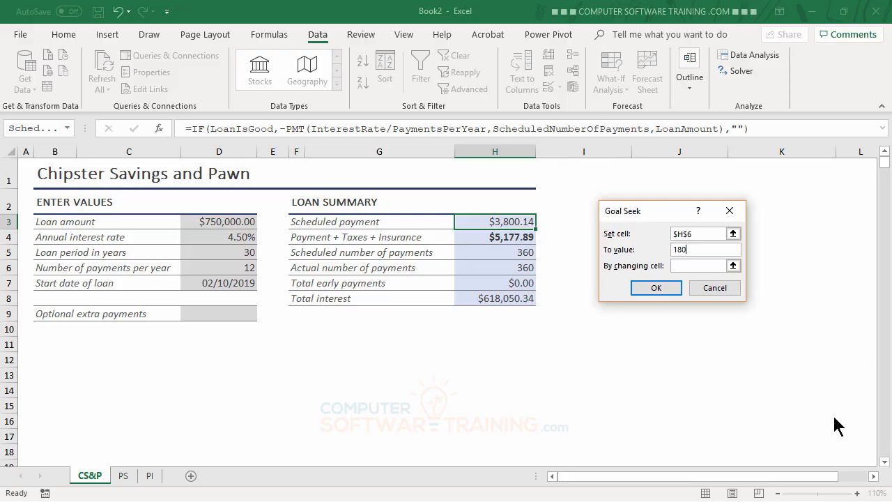
{"action": "left_click", "coordinate": [686, 267]}
{"action": "left_click", "coordinate": [208, 313]}
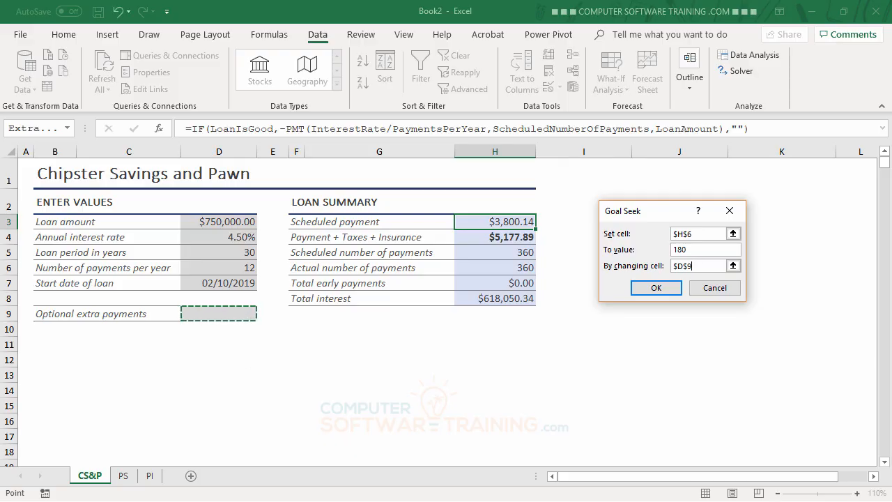
{"action": "left_click", "coordinate": [654, 289]}
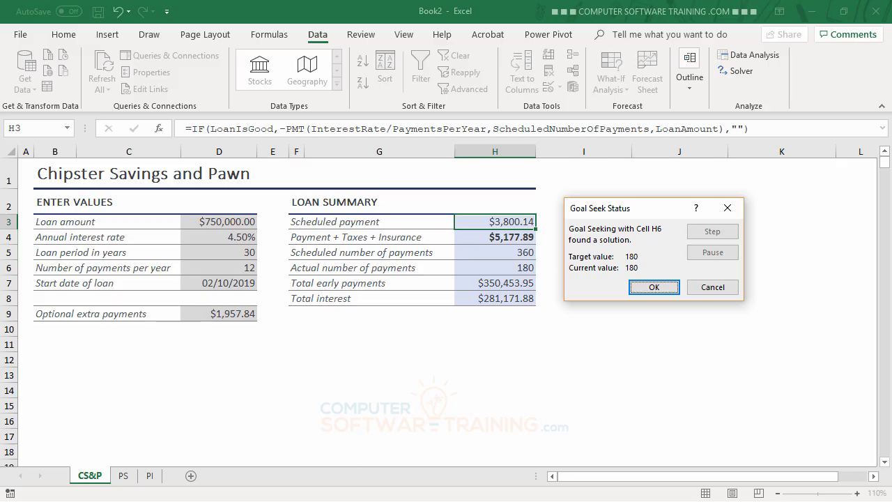
{"action": "left_click", "coordinate": [657, 291]}
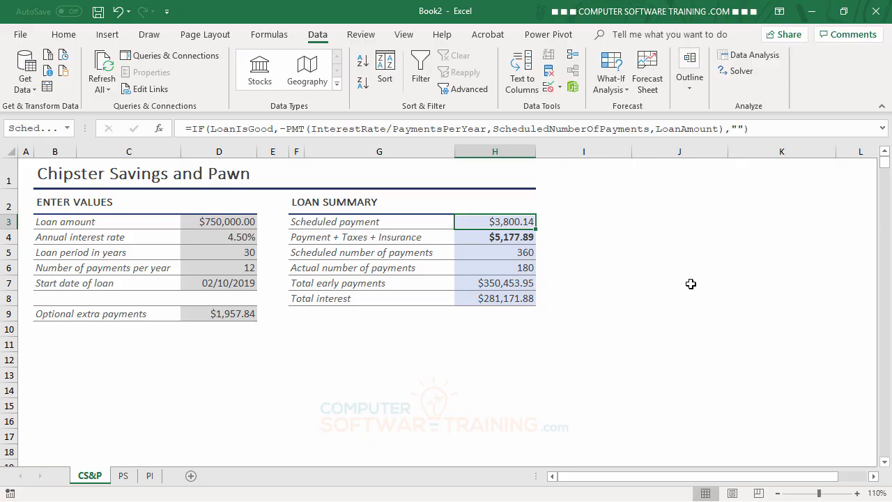
- Run Goal Seek on H6 again with a target of 90 payments by changing extra payments cell D9, and keep the solution
{"action": "left_click", "coordinate": [617, 89]}
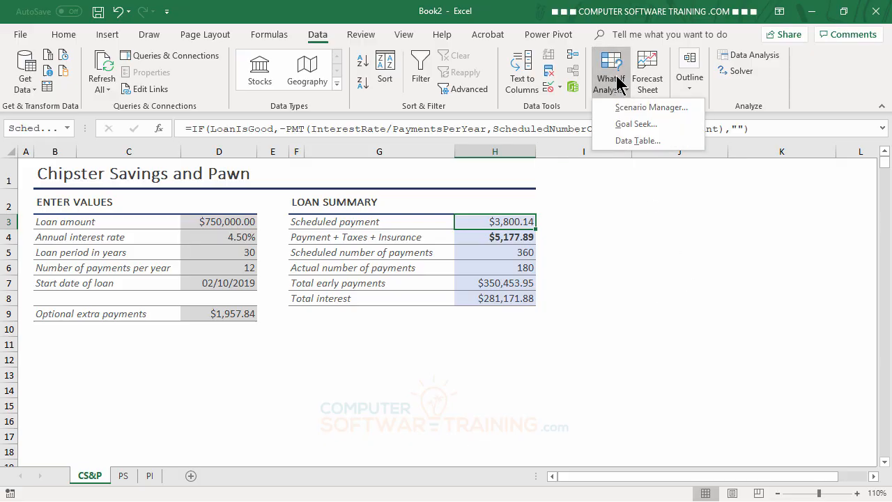
{"action": "left_click", "coordinate": [633, 124]}
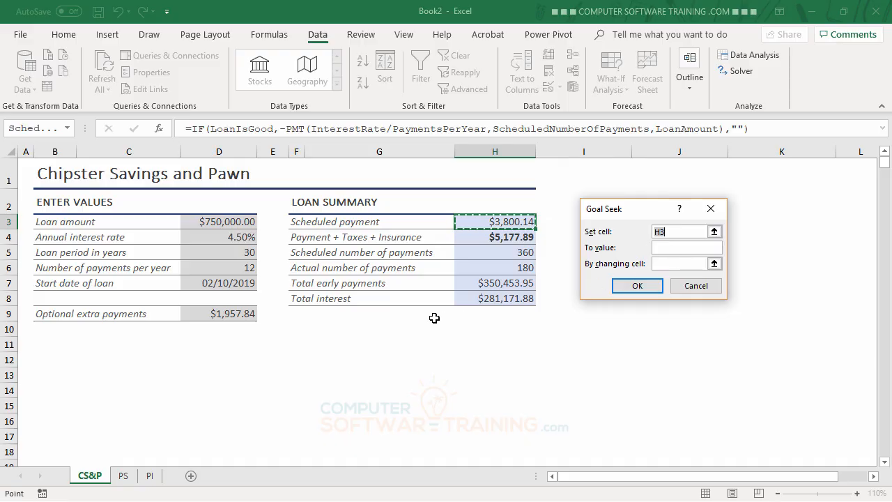
{"action": "left_click", "coordinate": [500, 270]}
{"action": "left_click", "coordinate": [666, 249]}
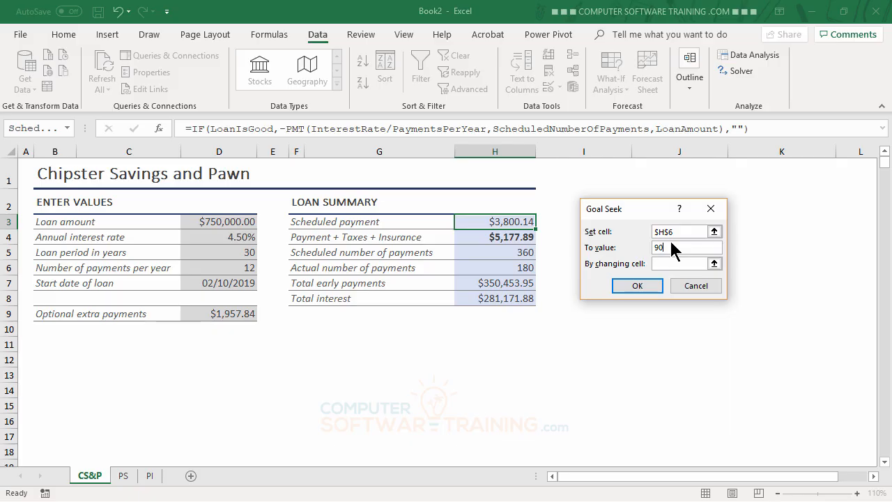
{"action": "left_click", "coordinate": [658, 263]}
{"action": "left_click", "coordinate": [230, 313]}
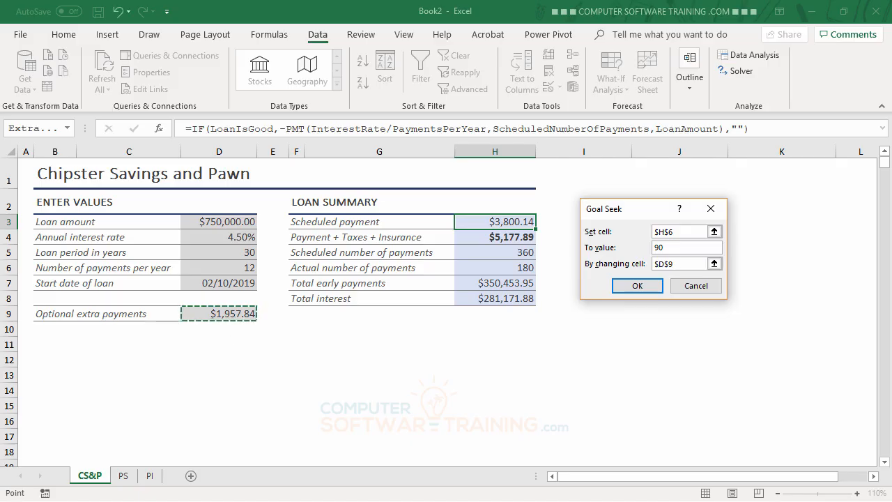
{"action": "left_click", "coordinate": [633, 287]}
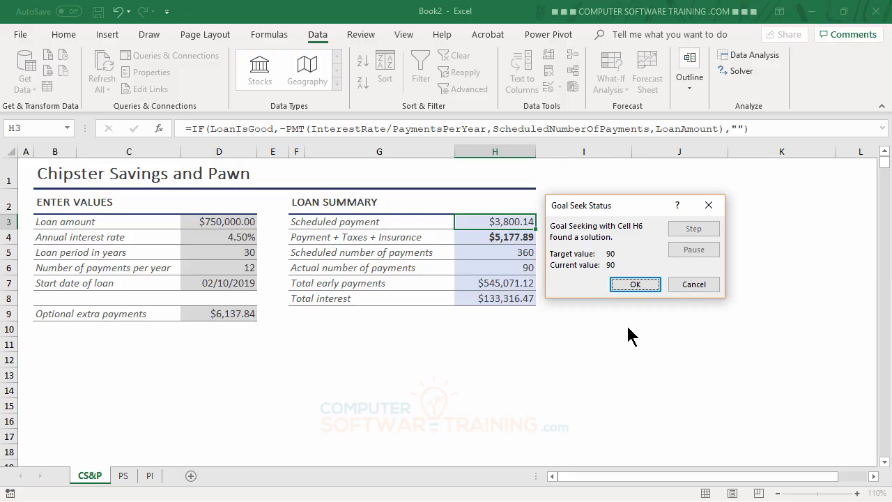
{"action": "left_click", "coordinate": [635, 284]}
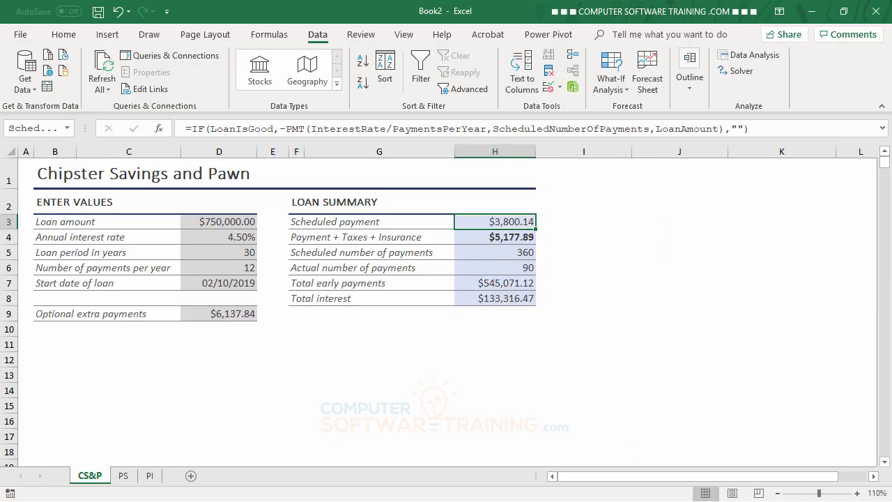
- On the PS sheet, use Goal Seek to bring total projected profit in D10 to 985000 by changing Kiteboards revenue in B8, and accept the solution
{"action": "left_click", "coordinate": [125, 476]}
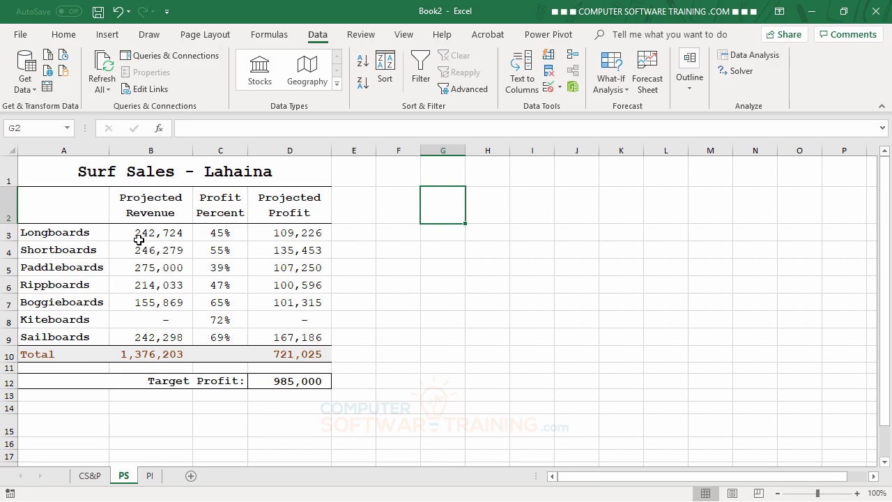
{"action": "left_click", "coordinate": [160, 232]}
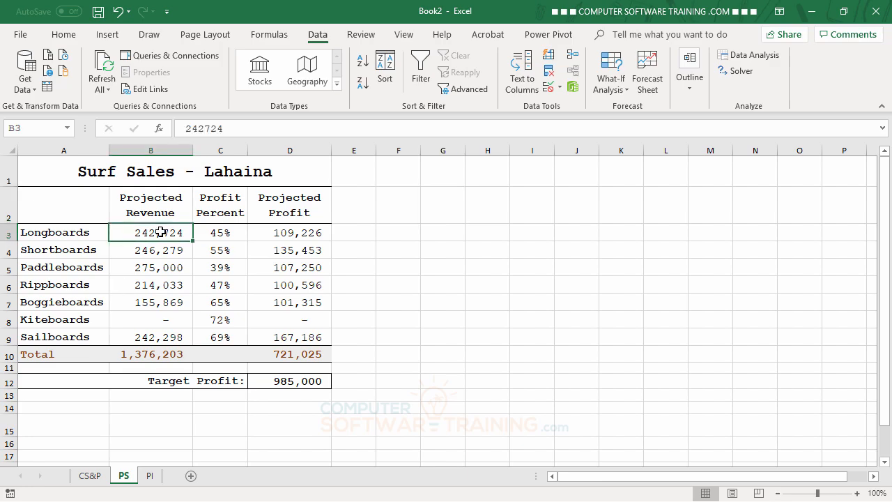
{"action": "left_click", "coordinate": [226, 235]}
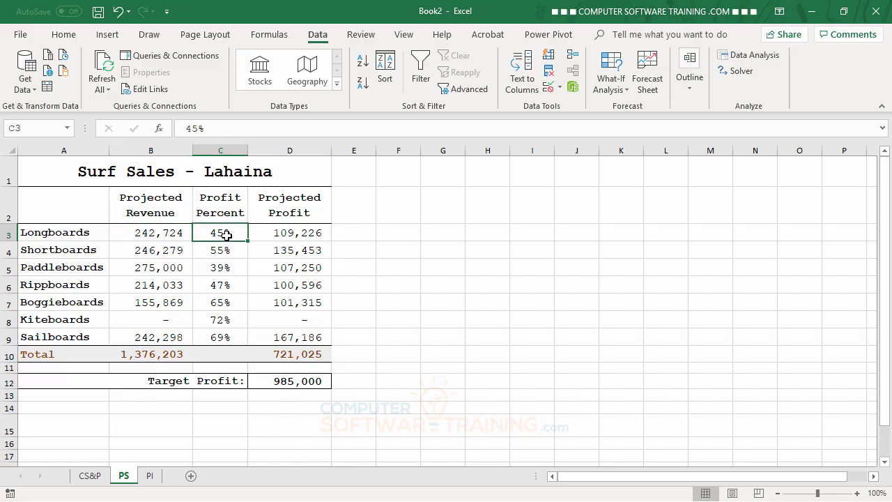
{"action": "left_click", "coordinate": [297, 235]}
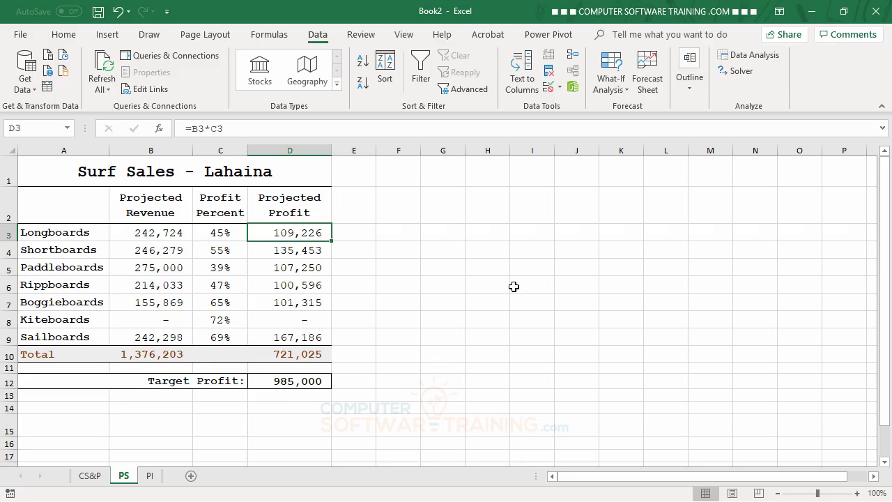
{"action": "left_click", "coordinate": [613, 88]}
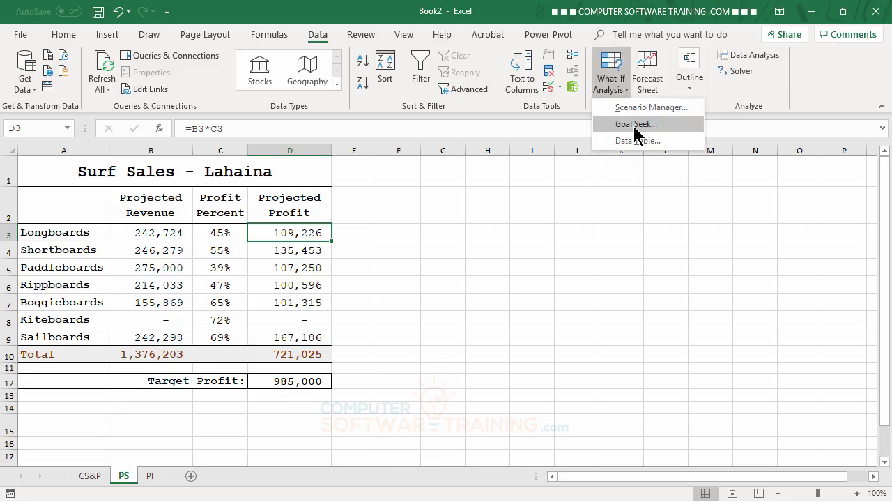
{"action": "left_click", "coordinate": [627, 126]}
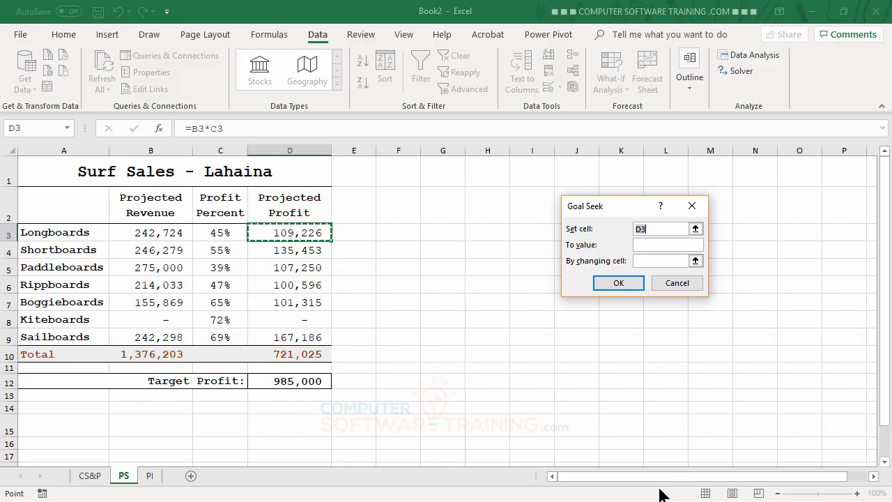
{"action": "left_click", "coordinate": [300, 356]}
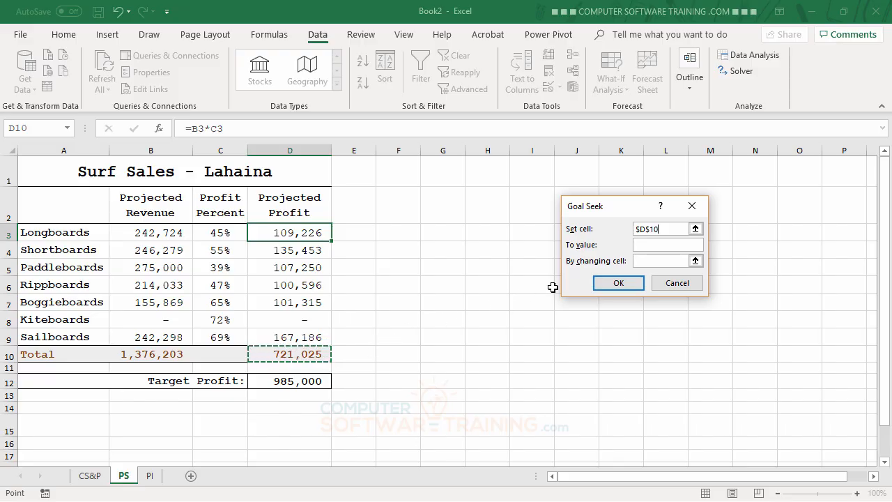
{"action": "left_click", "coordinate": [661, 244]}
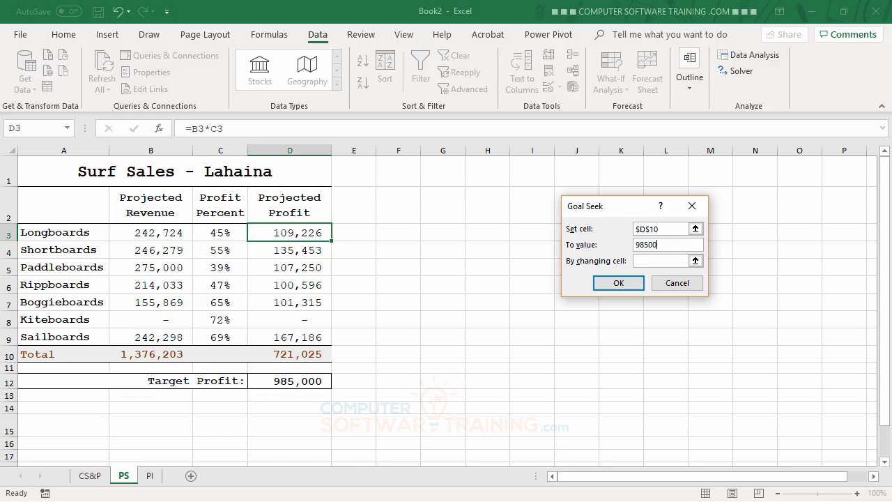
{"action": "left_click", "coordinate": [663, 258]}
{"action": "left_click", "coordinate": [149, 320]}
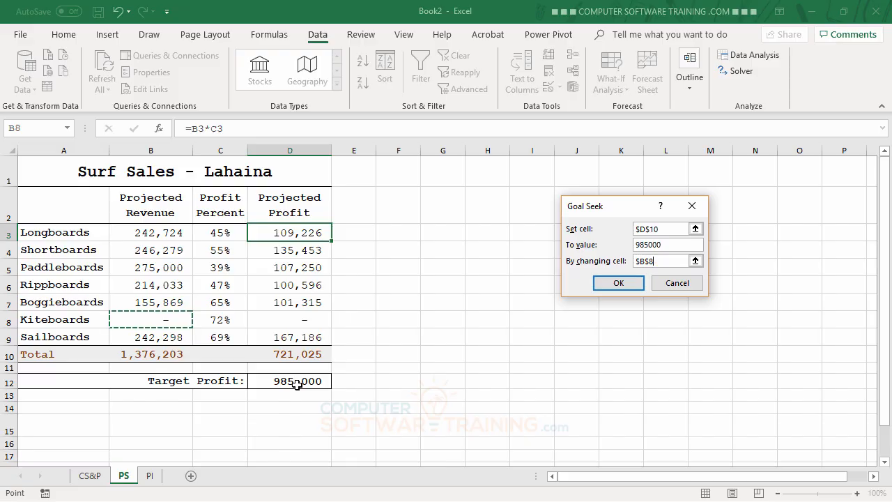
{"action": "left_click", "coordinate": [618, 283]}
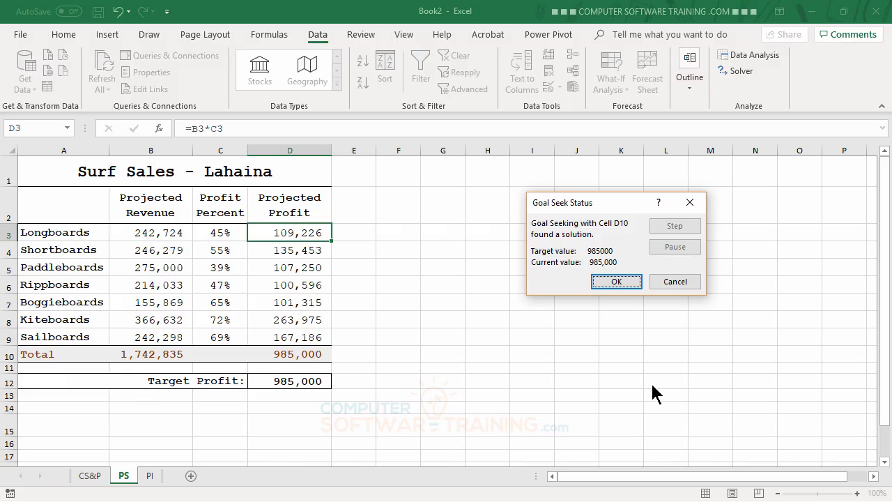
{"action": "left_click", "coordinate": [616, 280]}
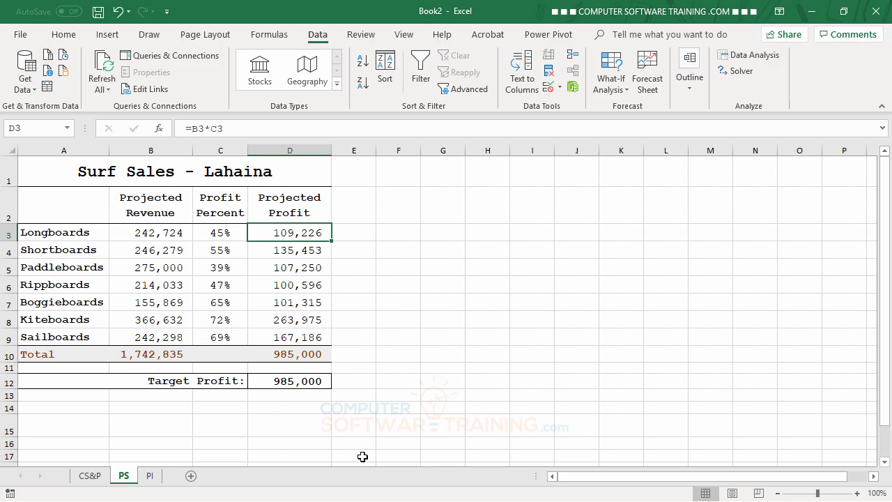
- Open the PI sheet and examine the radius and square-inch formulas in the pizza table
{"action": "left_click", "coordinate": [150, 477]}
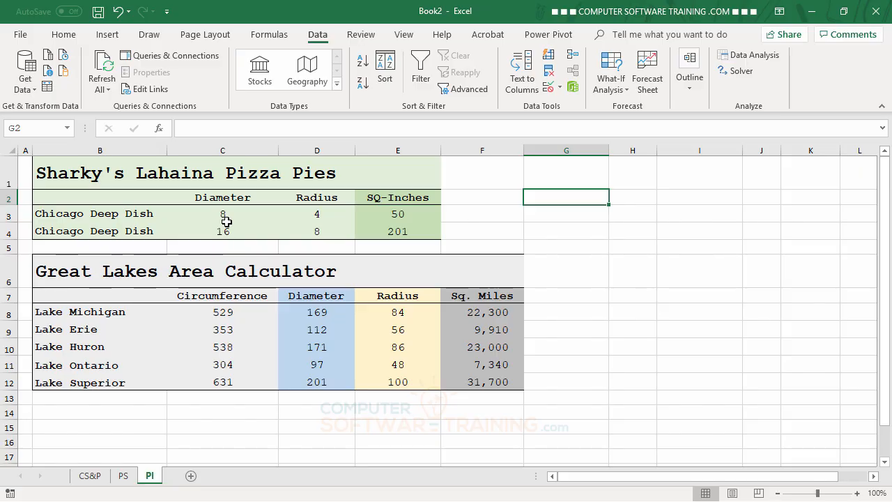
{"action": "left_click", "coordinate": [400, 216]}
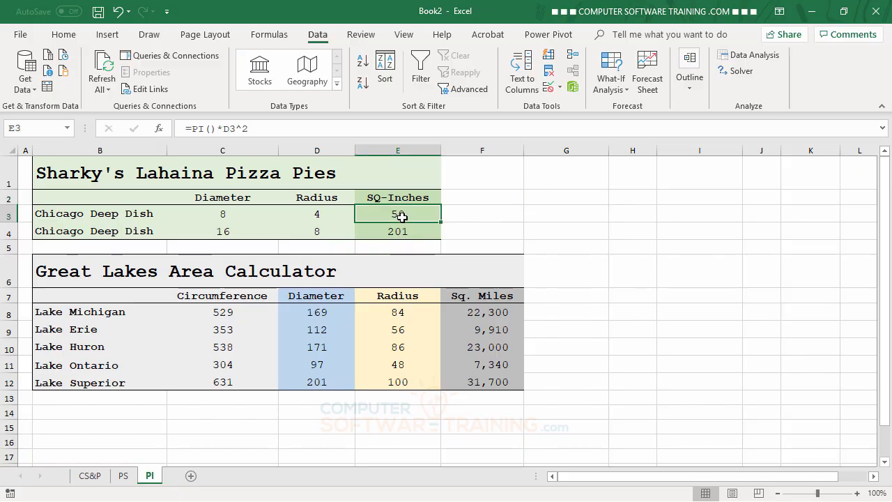
{"action": "left_click", "coordinate": [320, 212]}
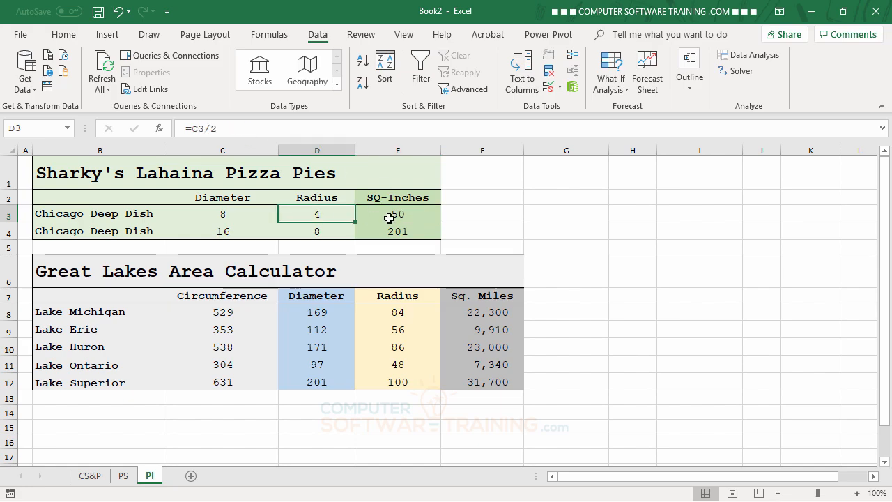
{"action": "left_click", "coordinate": [397, 214]}
{"action": "left_click", "coordinate": [395, 232]}
{"action": "left_click", "coordinate": [397, 215]}
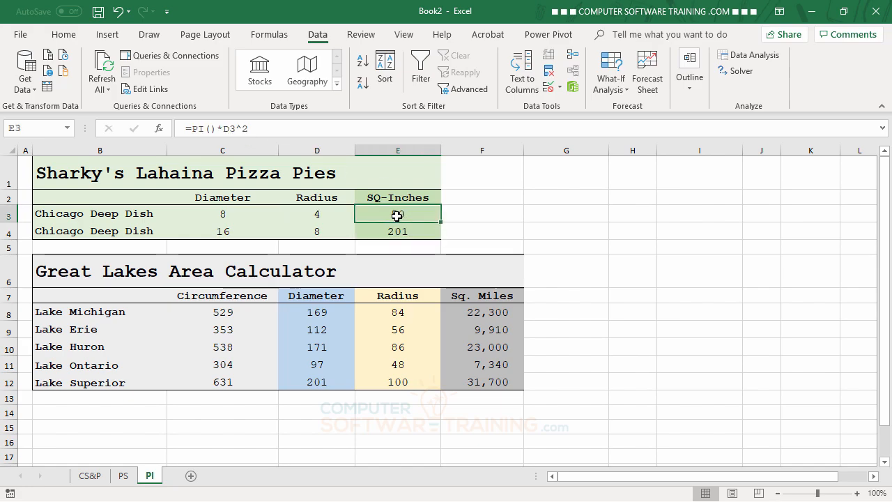
{"action": "left_click", "coordinate": [547, 197]}
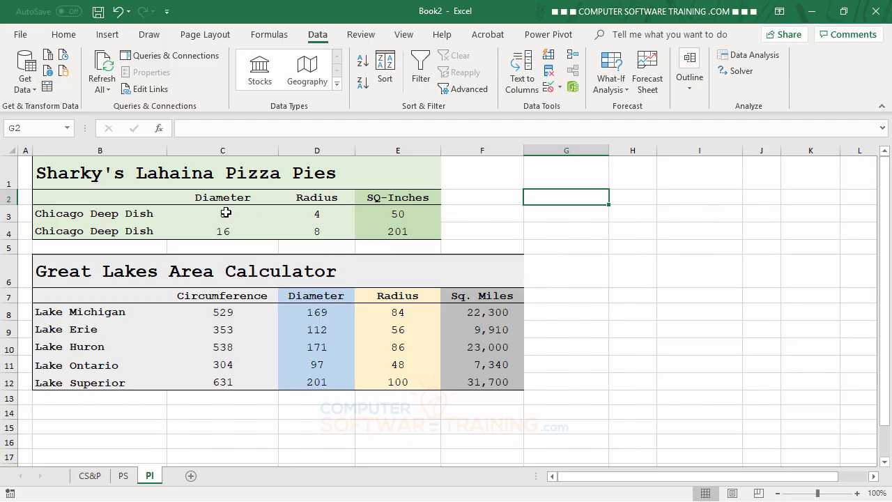
- Use Goal Seek to bring the first pizza's square inches in E3 to 800 by changing its diameter in C3, and accept the solution
{"action": "left_click", "coordinate": [398, 215]}
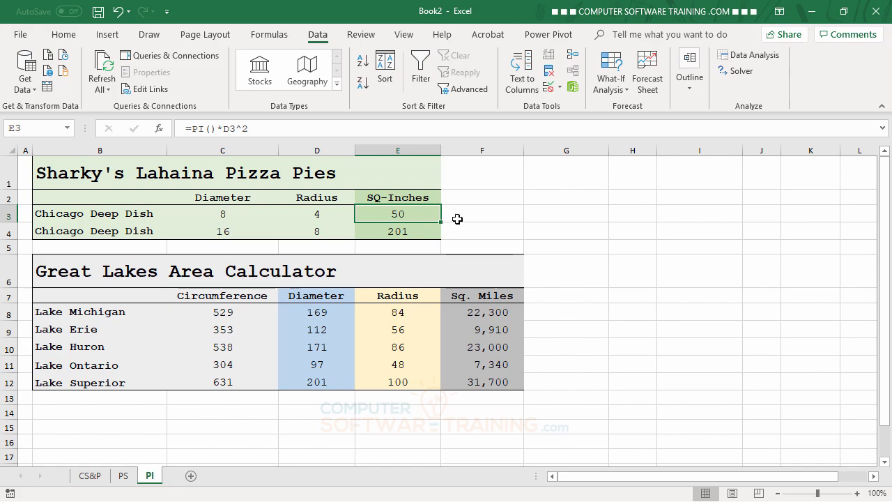
{"action": "left_click", "coordinate": [617, 90]}
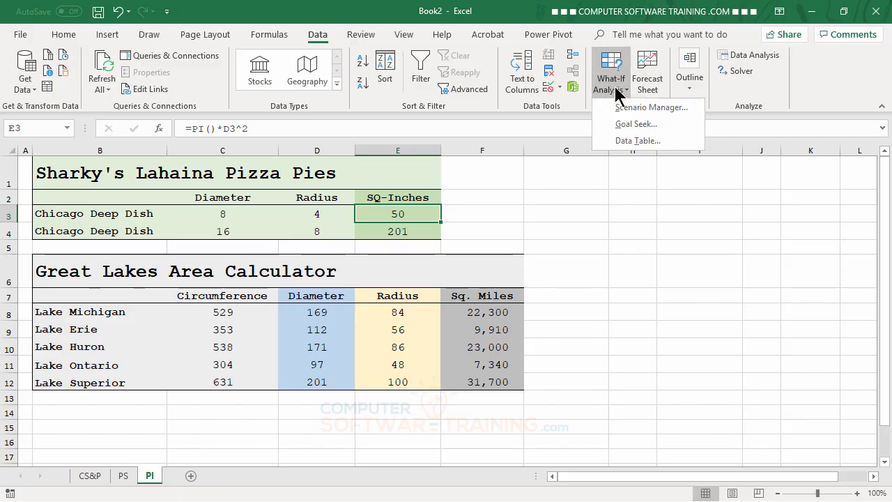
{"action": "left_click", "coordinate": [629, 131]}
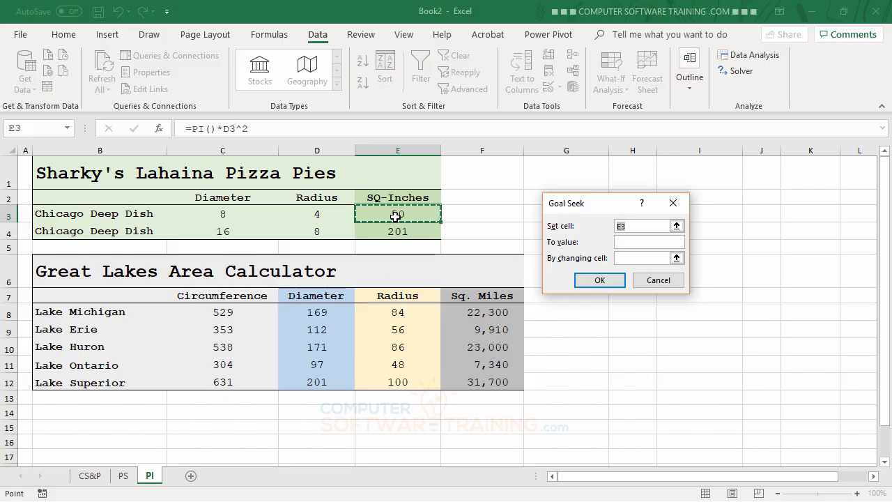
{"action": "left_click", "coordinate": [634, 241]}
{"action": "type", "text": "80"}
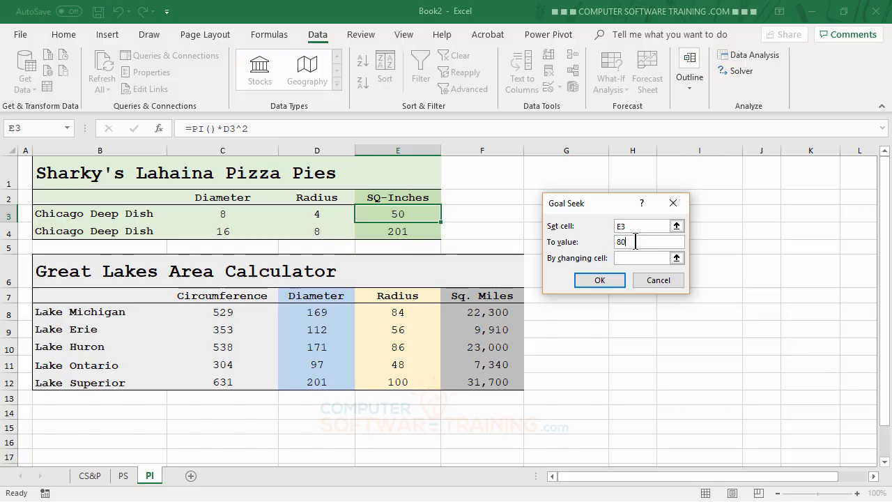
{"action": "type", "text": "0"}
{"action": "left_click", "coordinate": [641, 257]}
{"action": "left_click", "coordinate": [221, 215]}
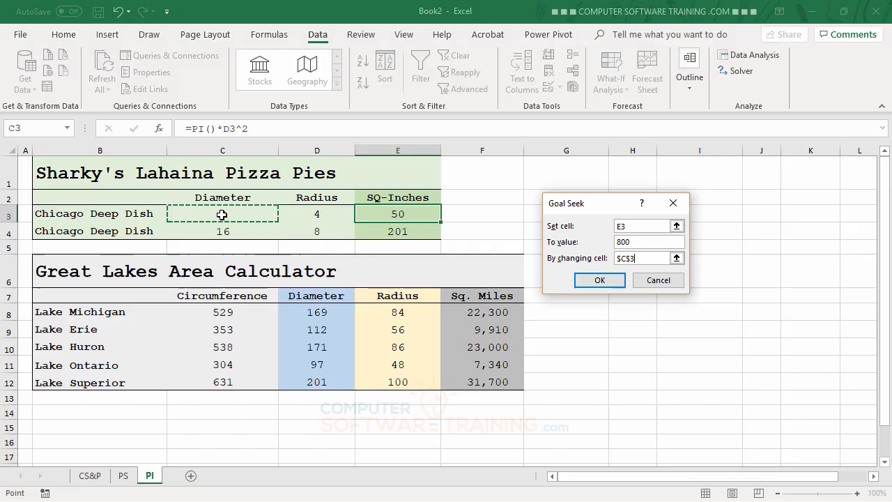
{"action": "left_click", "coordinate": [599, 279]}
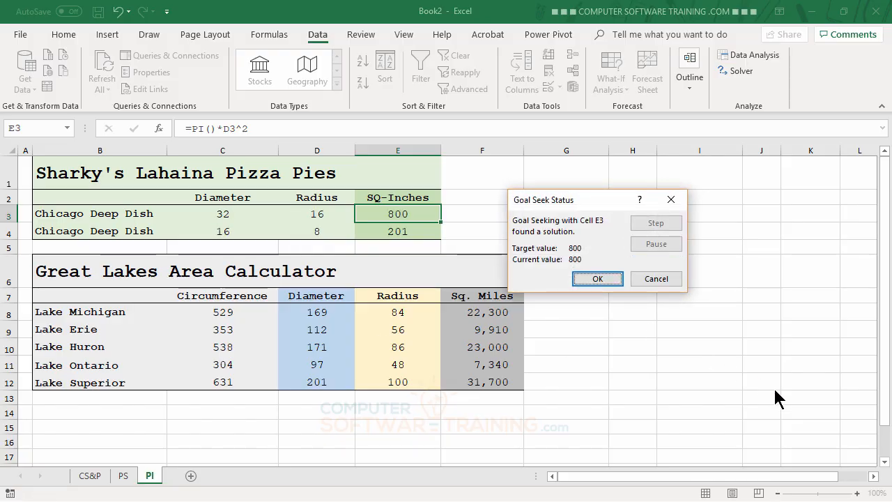
{"action": "left_click", "coordinate": [597, 278]}
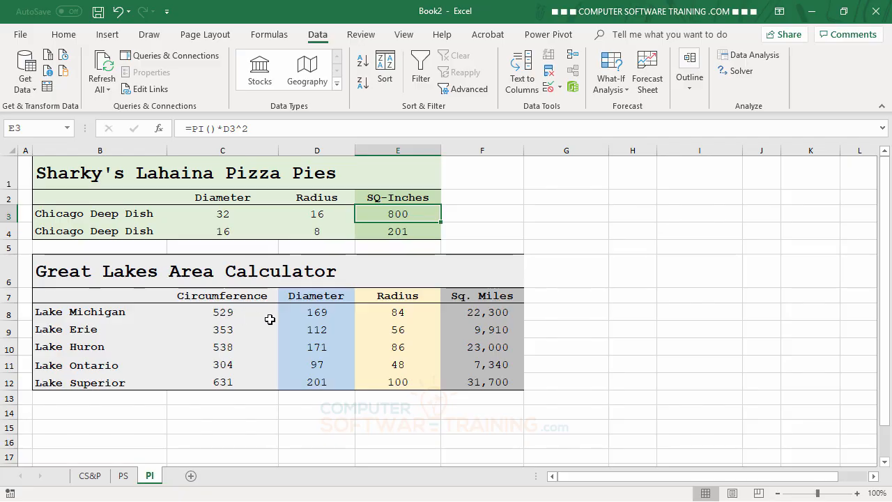
- Check Lake Michigan's diameter and radius formulas, and use Goal Seek to bring F8 to 50000 by changing circumference cell C8, accepting the solution
{"action": "left_click", "coordinate": [317, 314]}
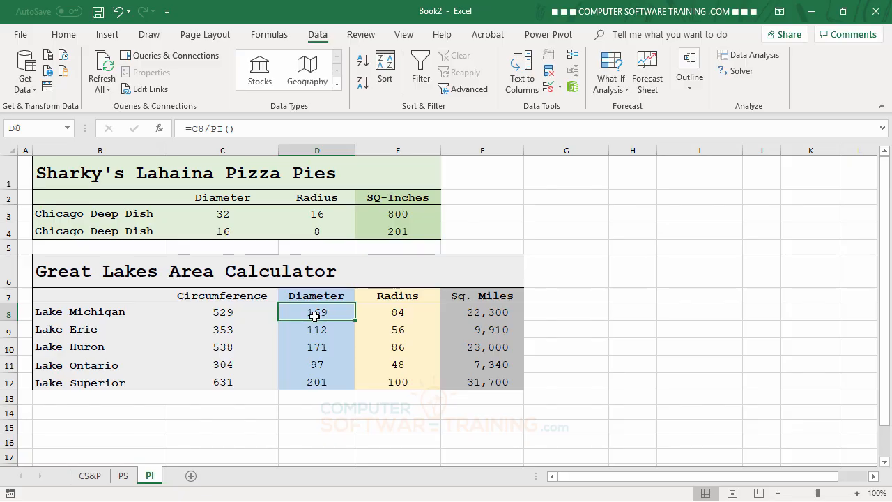
{"action": "left_click", "coordinate": [384, 313]}
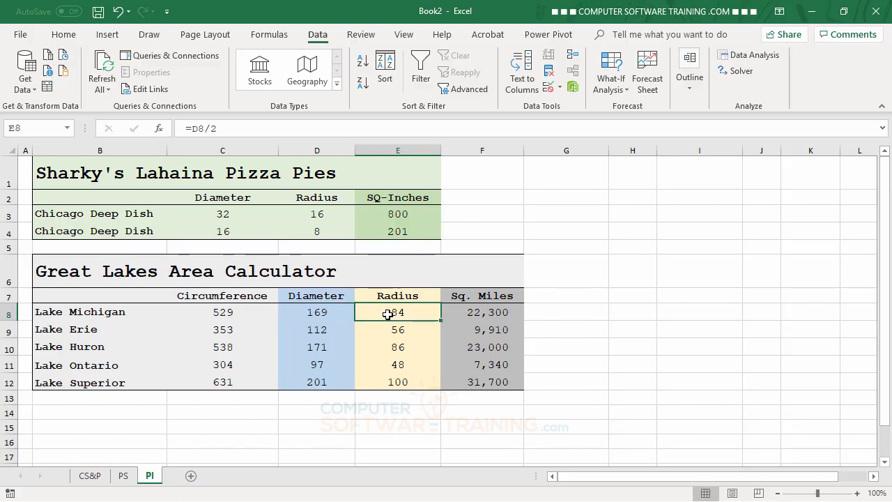
{"action": "left_click", "coordinate": [465, 312]}
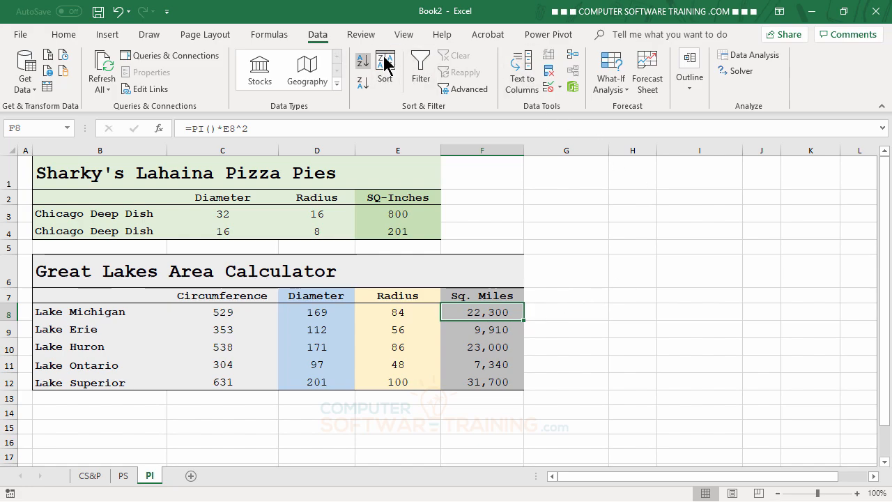
{"action": "left_click", "coordinate": [608, 86]}
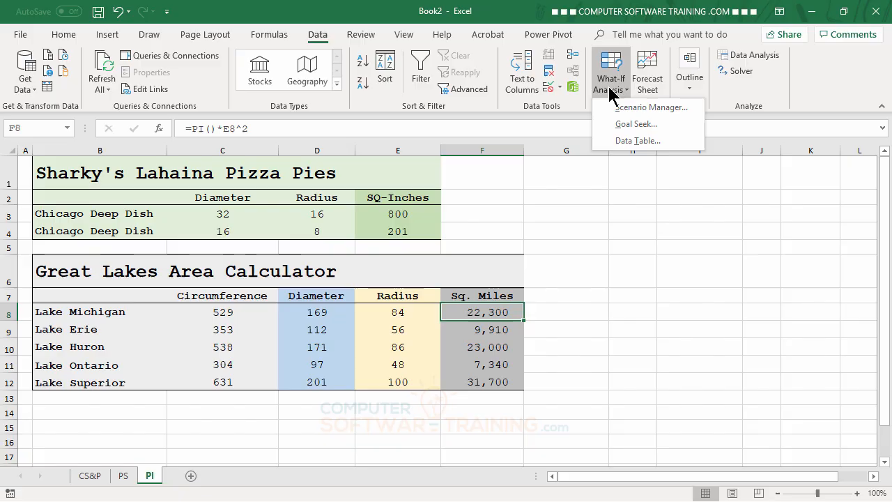
{"action": "left_click", "coordinate": [624, 125]}
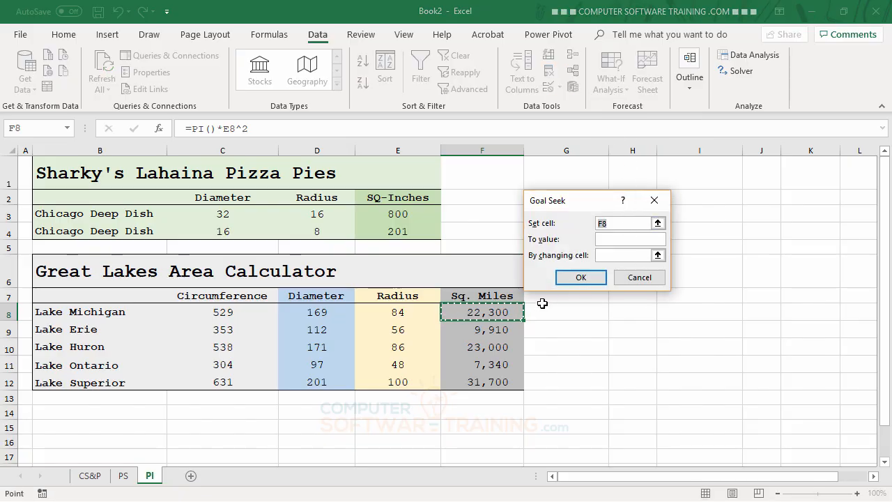
{"action": "left_click", "coordinate": [622, 240]}
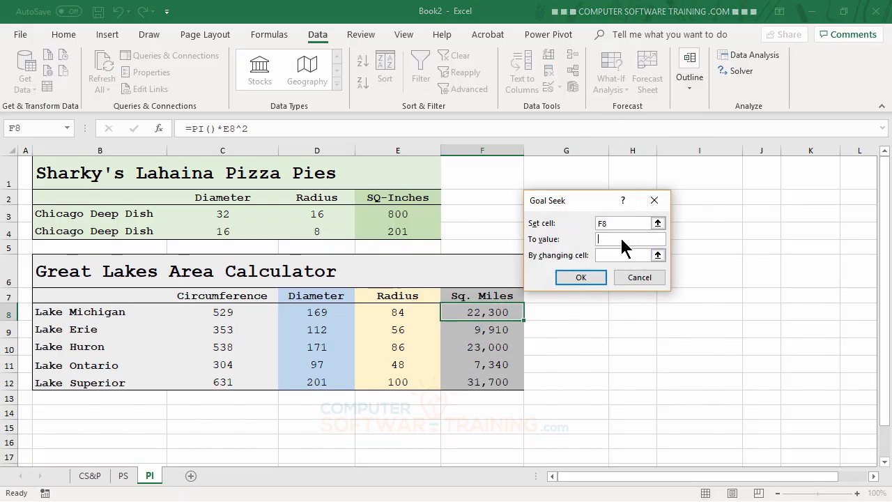
{"action": "type", "text": "50000"}
{"action": "left_click", "coordinate": [617, 254]}
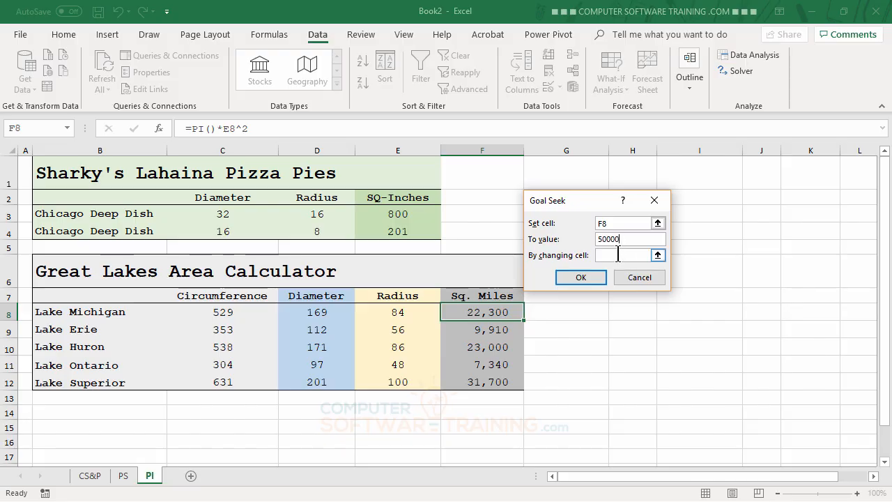
{"action": "left_click", "coordinate": [617, 254]}
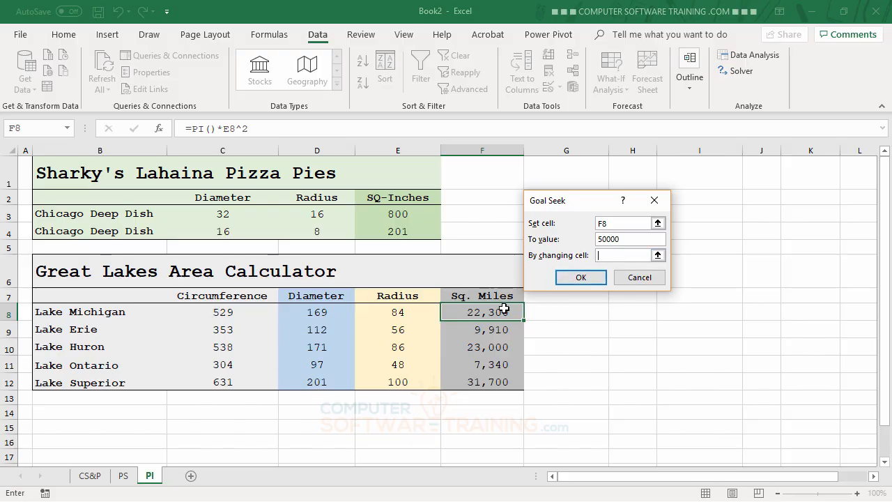
{"action": "left_click", "coordinate": [215, 317]}
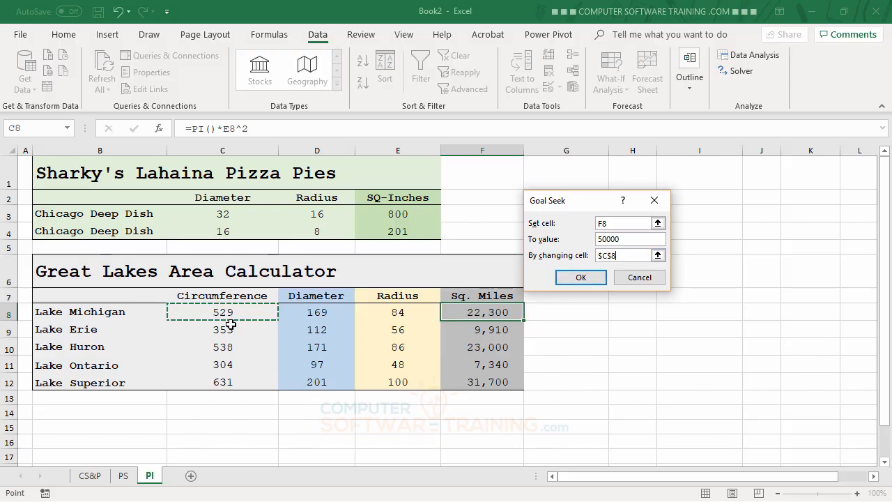
{"action": "left_click", "coordinate": [580, 278]}
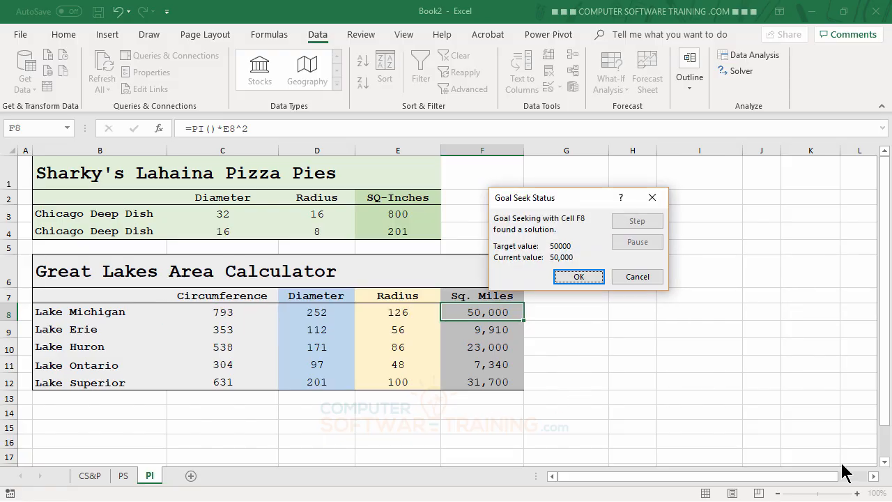
{"action": "left_click", "coordinate": [583, 276]}
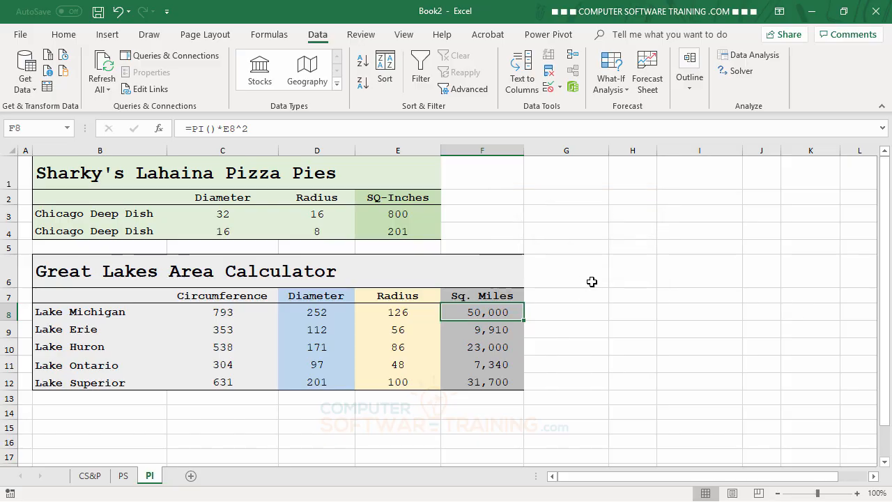